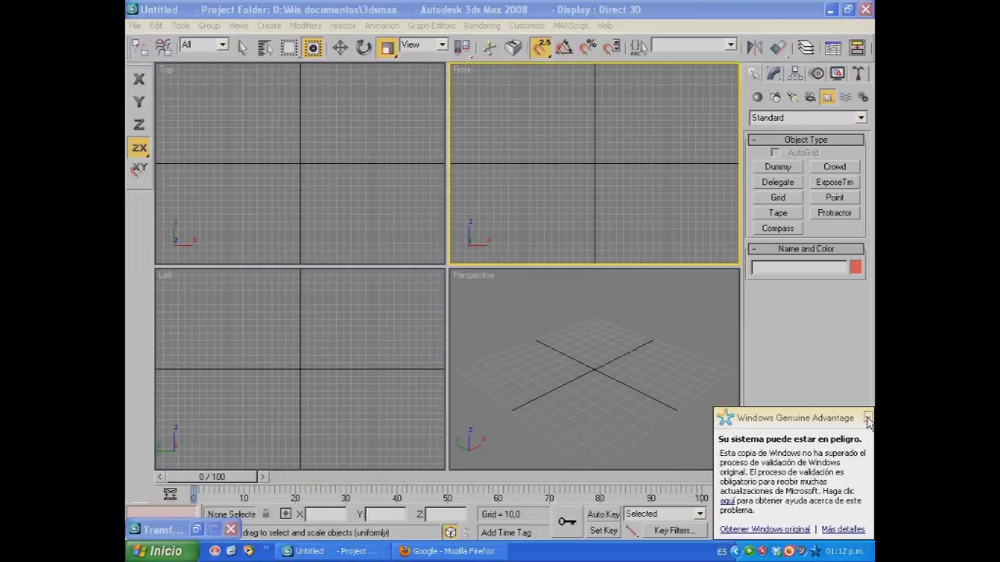
Turn snapping off and draw a box about 58 × 28 and 73 high in the Perspective viewport.
left_click(541, 47)
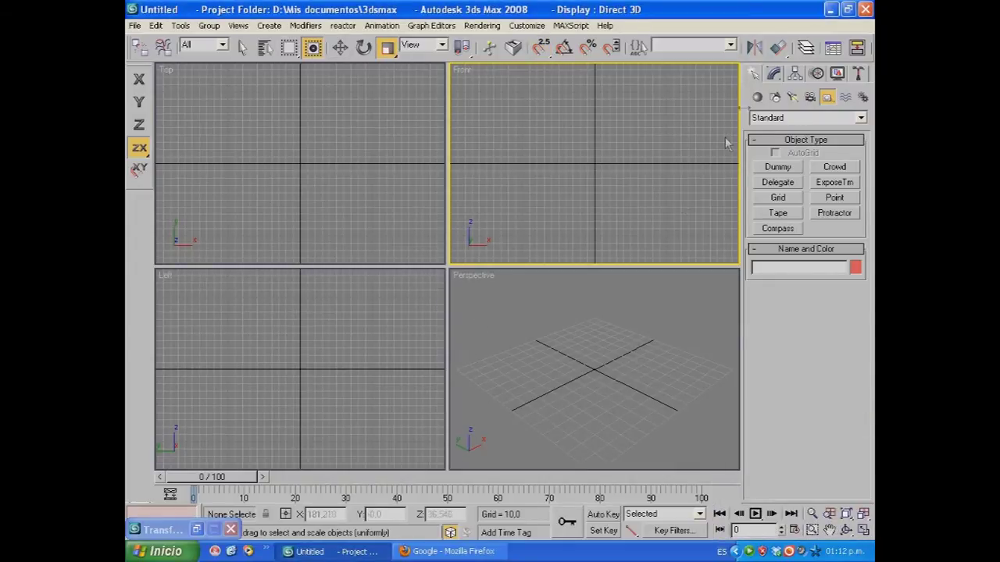
left_click(756, 97)
left_click(777, 168)
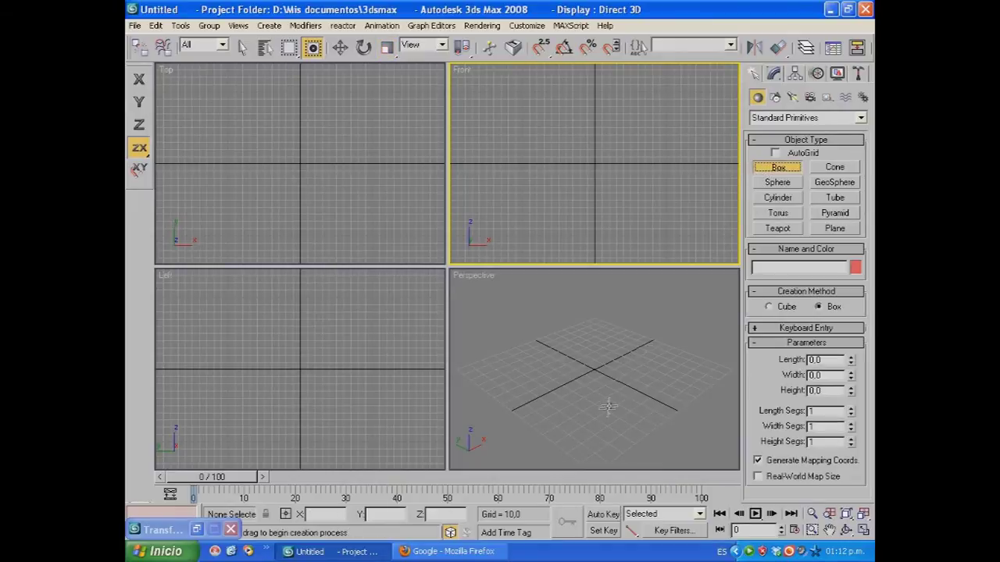
left_click_drag(563, 364, 590, 399)
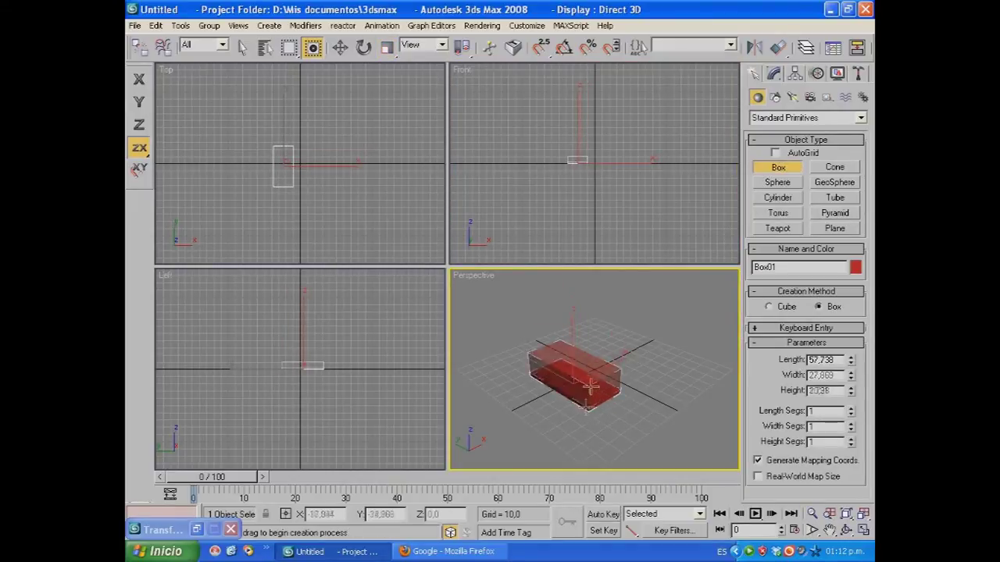
left_click(576, 315)
Set the box's length and width to 30 and its height to 150.
double_click(824, 360)
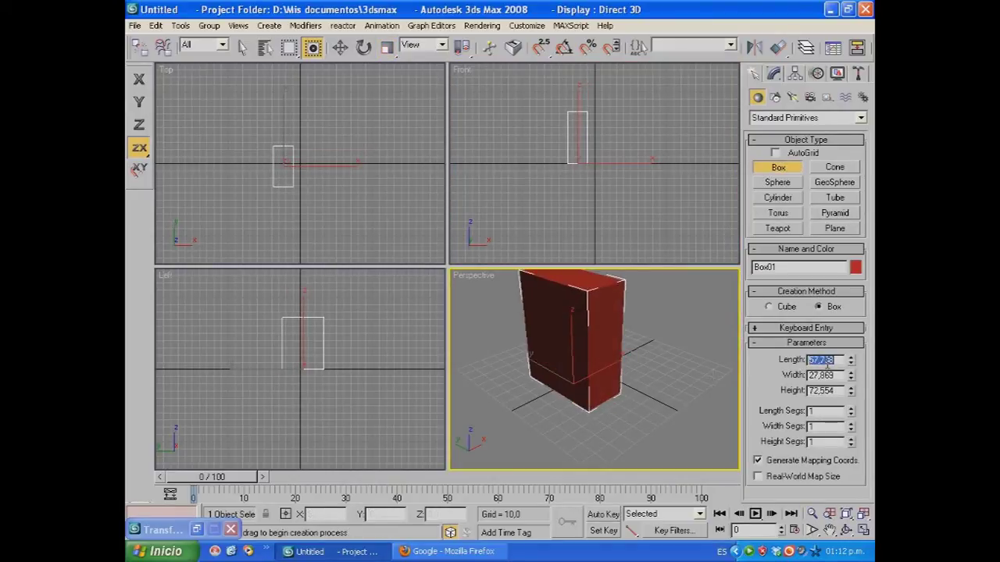
type("30")
key("Tab")
type("30")
key("Tab")
type("150")
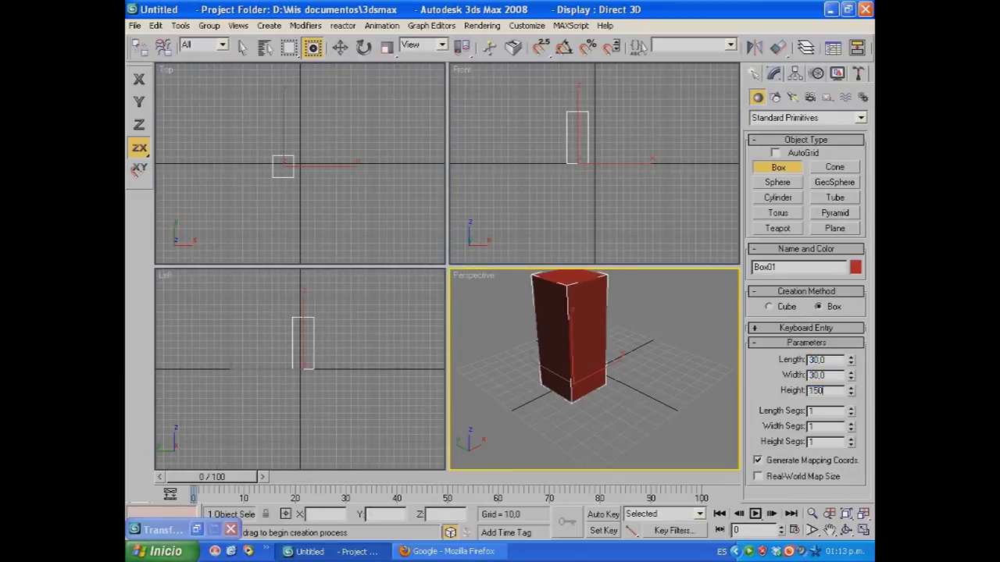
key("Return")
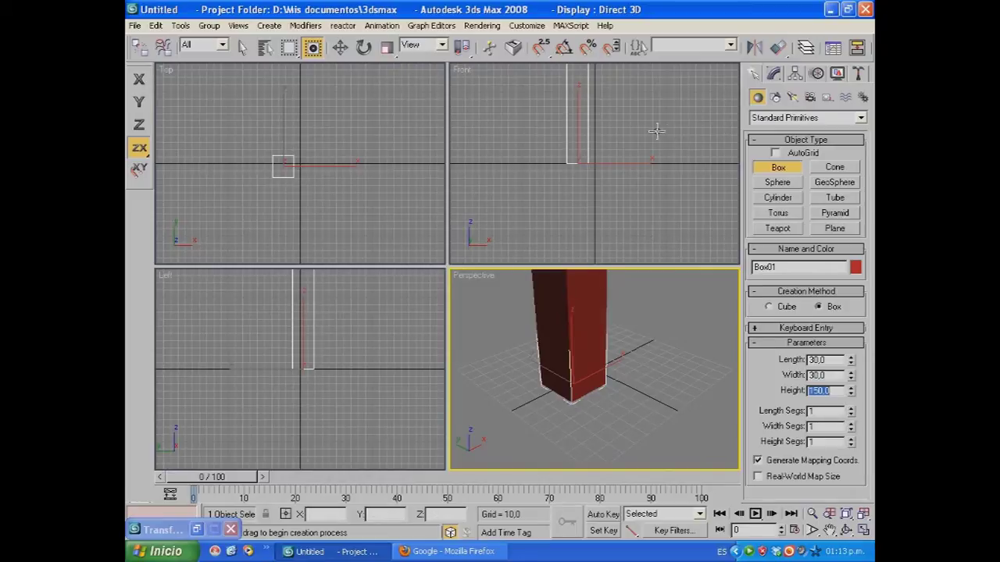
Scale the box uniformly to about 88 percent, working in the Perspective and Front viewports.
left_click(387, 49)
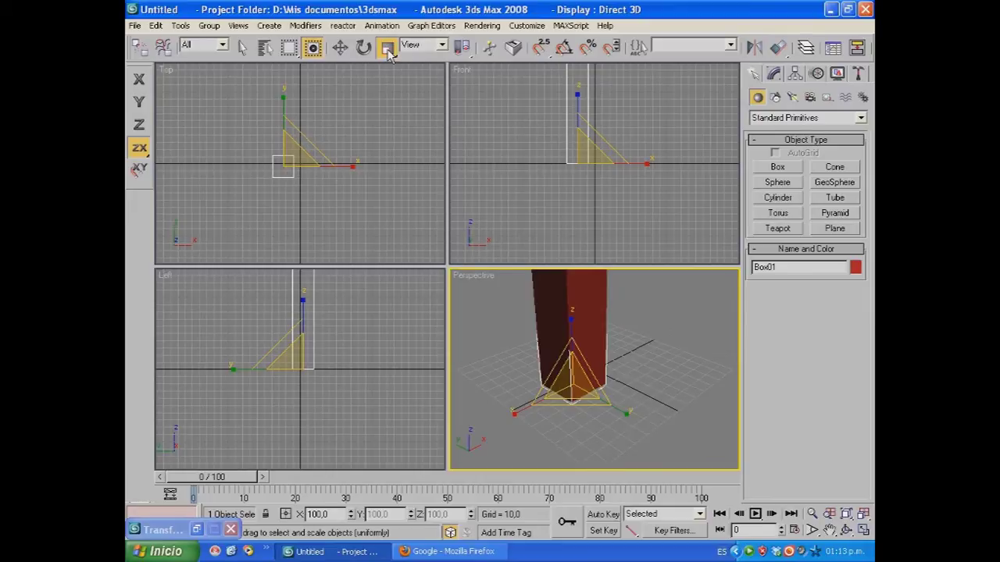
left_click(387, 49)
mouse_move(570, 390)
left_mouse_down()
mouse_move(569, 461)
mouse_move(571, 359)
mouse_move(571, 427)
mouse_move(576, 368)
mouse_move(571, 399)
left_mouse_up()
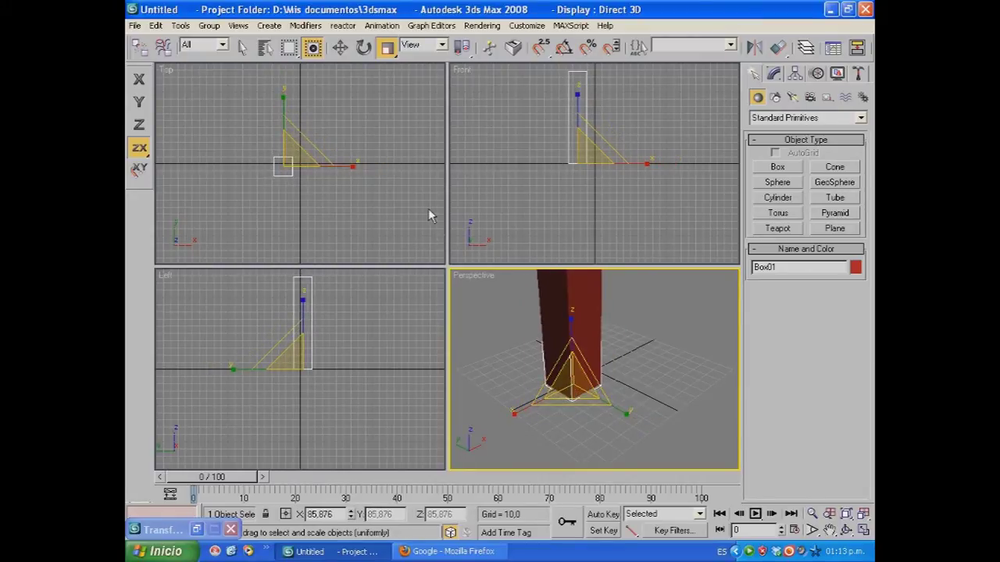
mouse_move(578, 156)
left_mouse_down()
mouse_move(571, 221)
mouse_move(573, 118)
mouse_move(571, 212)
mouse_move(568, 155)
left_mouse_up()
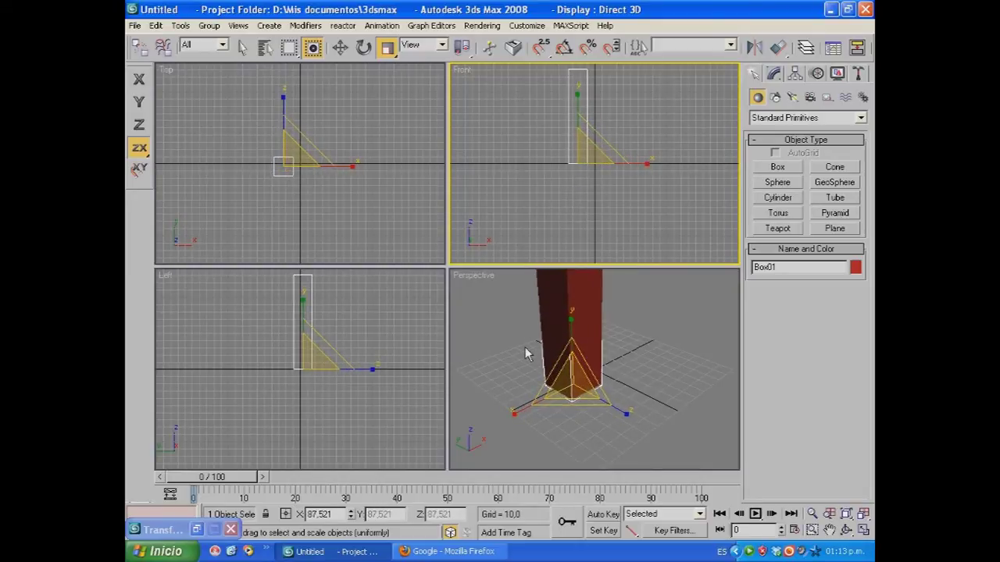
Scale the box non-uniformly in the Perspective viewport, along the Y and Z axes and across two-axis planes.
mouse_move(509, 338)
middle_mouse_down()
mouse_move(495, 346)
mouse_move(524, 351)
middle_mouse_up()
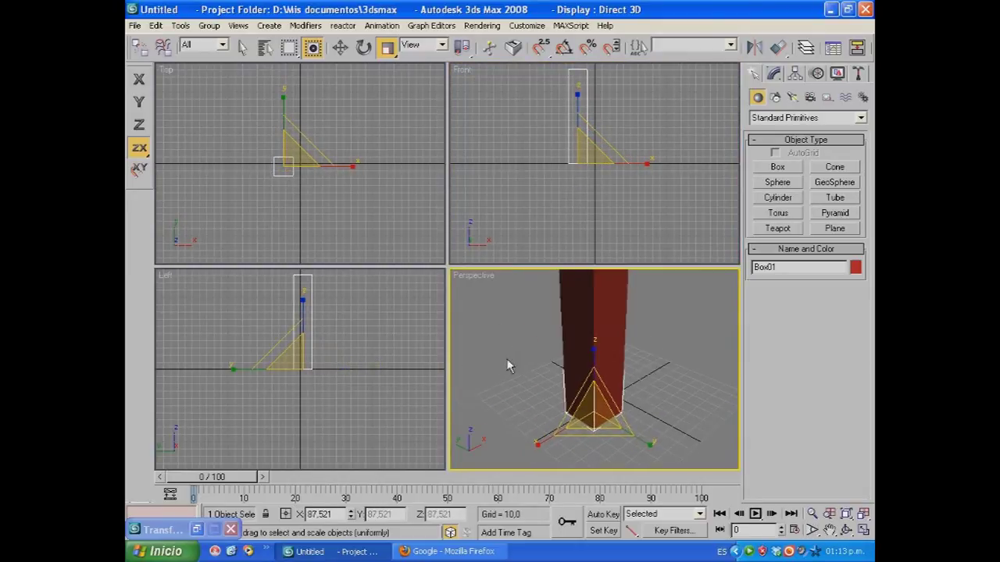
left_click(649, 447)
left_click_drag(649, 447, 547, 445)
left_click_drag(594, 349, 583, 383)
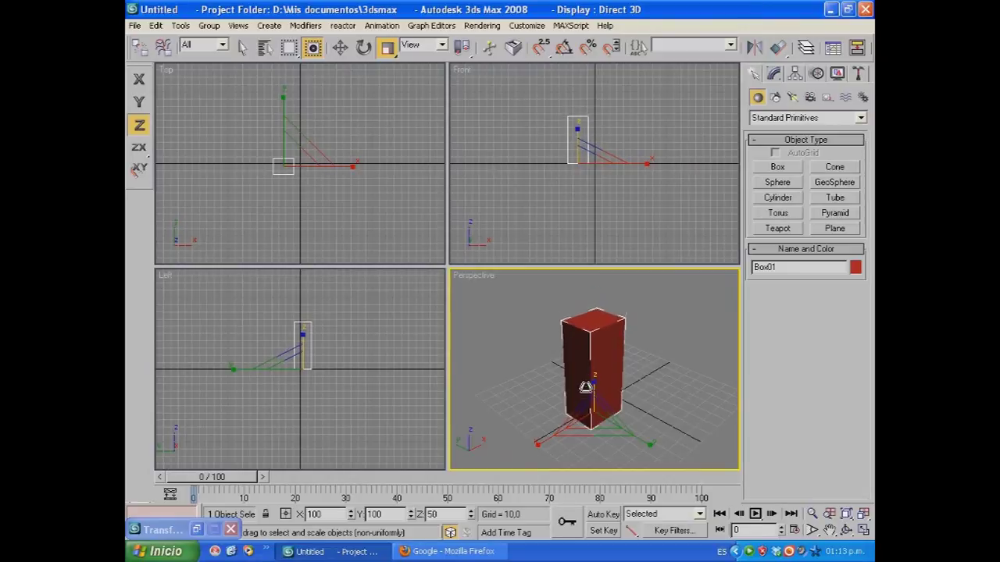
left_click_drag(576, 436, 570, 440)
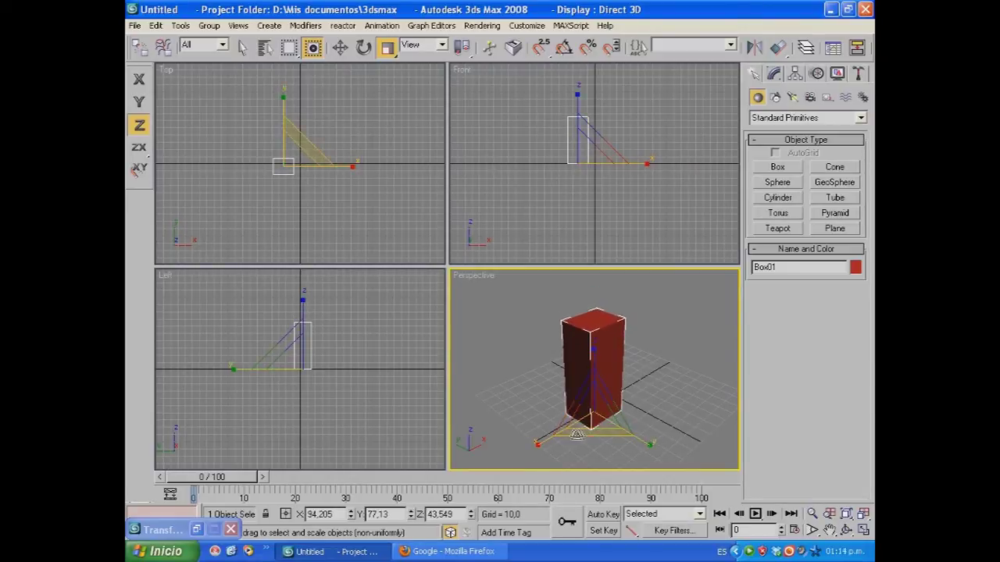
left_click_drag(584, 434, 526, 453)
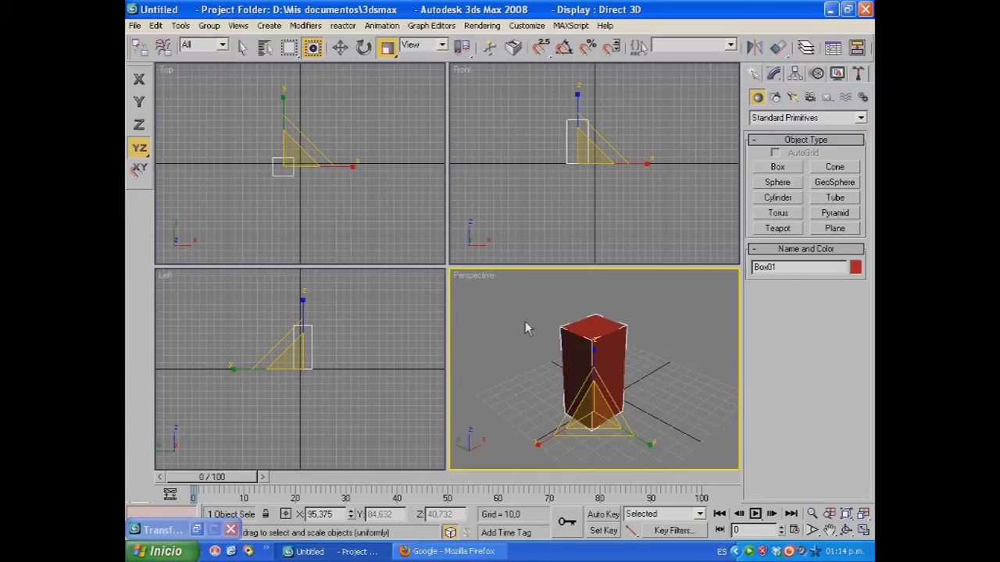
Delete the scaled box and draw a new one in the Perspective viewport with a base of about 52 × 29.
key("Delete")
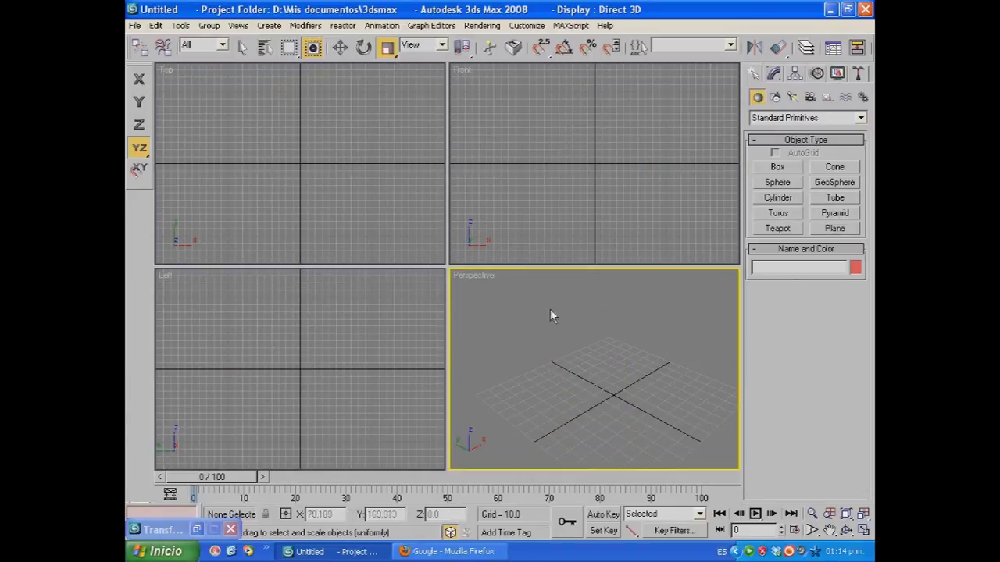
left_click(777, 168)
left_click_drag(565, 380, 591, 429)
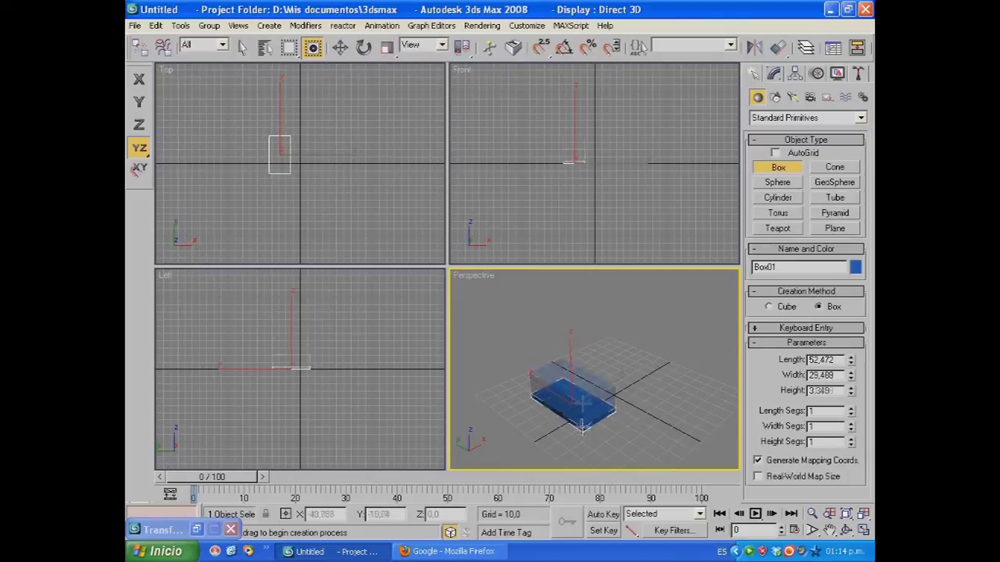
left_click(585, 352)
Set the new box's length and width to 20 and its height to 85.
double_click(834, 359)
type("20")
key("Tab")
type("20")
key("Tab")
type("78")
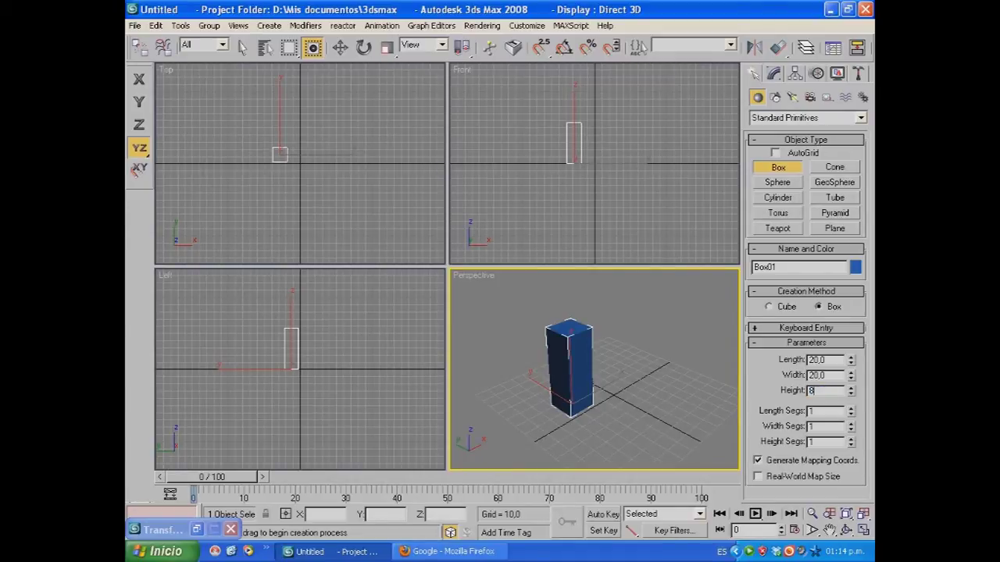
type("5")
key("Return")
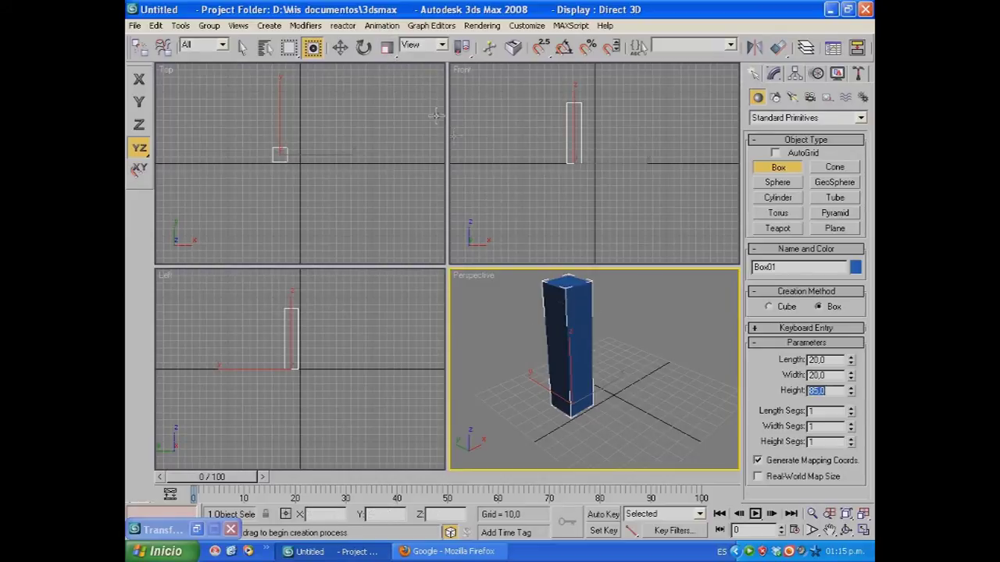
Open the Scale Transform Type-In for the box and move it clear of the Perspective viewport.
left_click(389, 48)
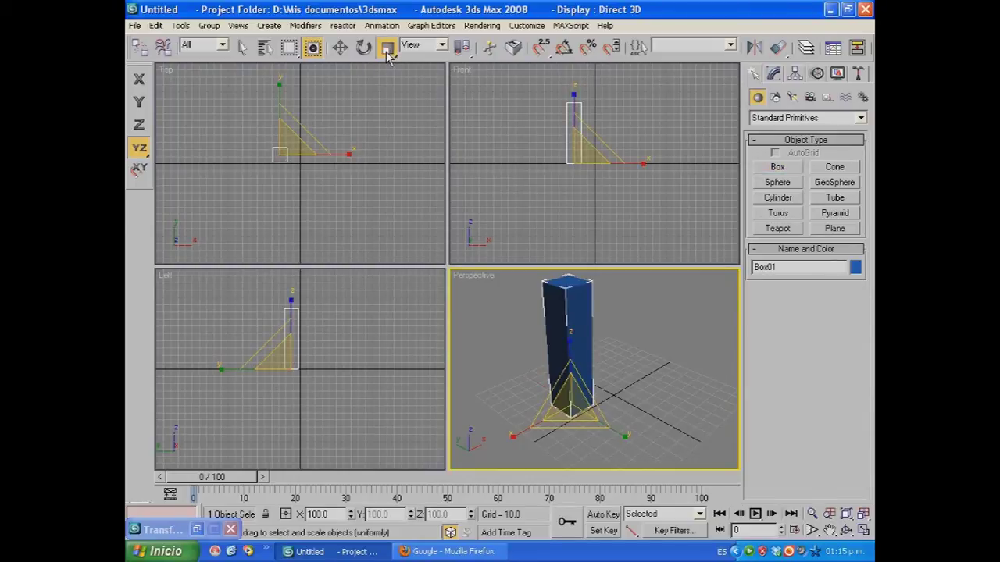
right_click(388, 51)
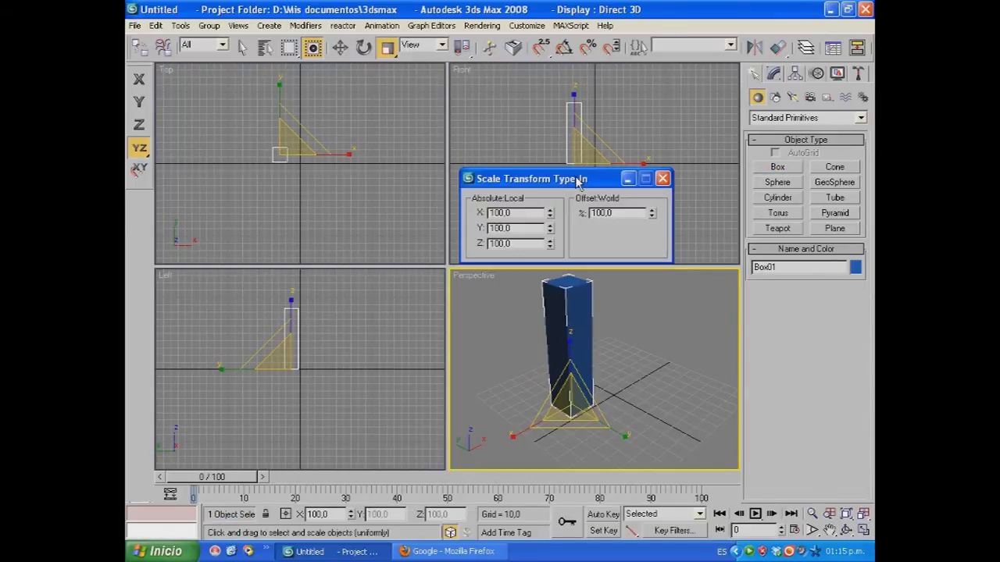
left_click_drag(581, 178, 545, 175)
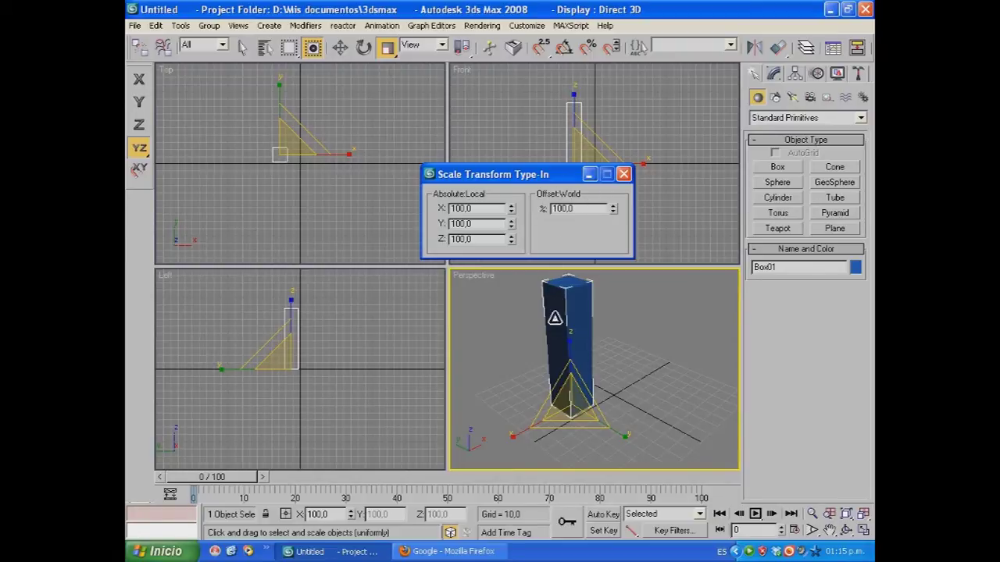
left_click_drag(552, 175, 520, 176)
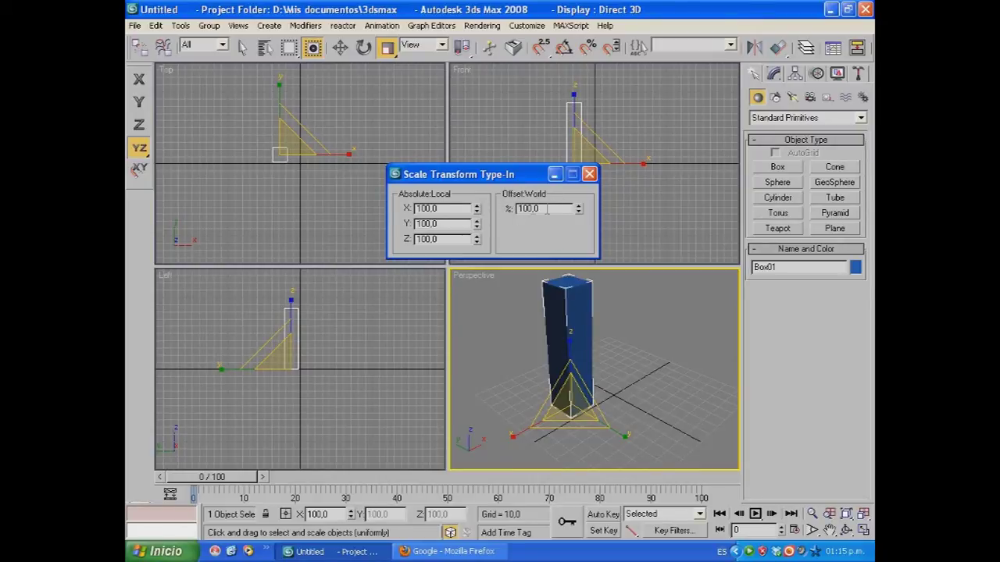
Check the box's height parameter and use the Windows Calculator to divide the target height 115 by 85.
left_click(773, 74)
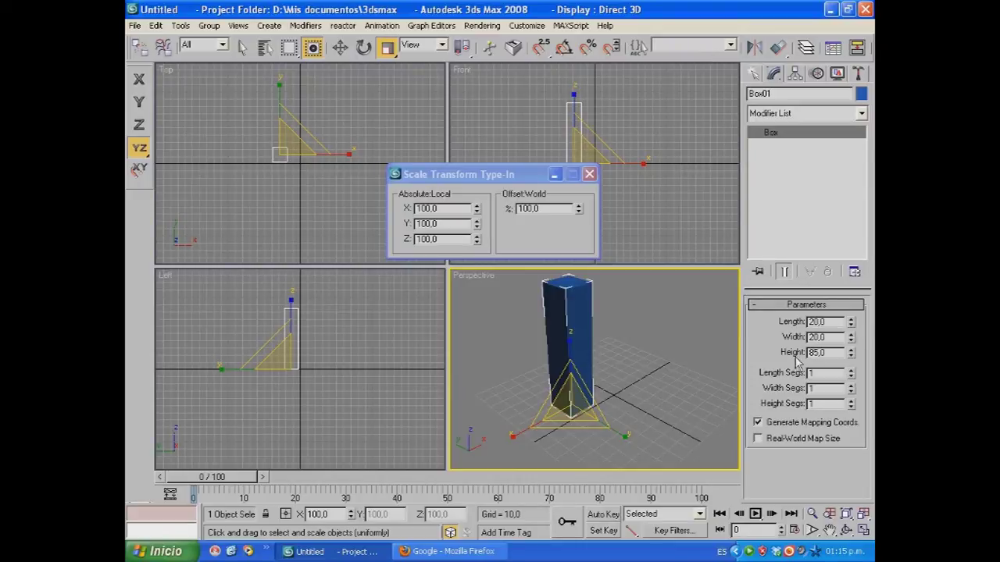
left_click(164, 551)
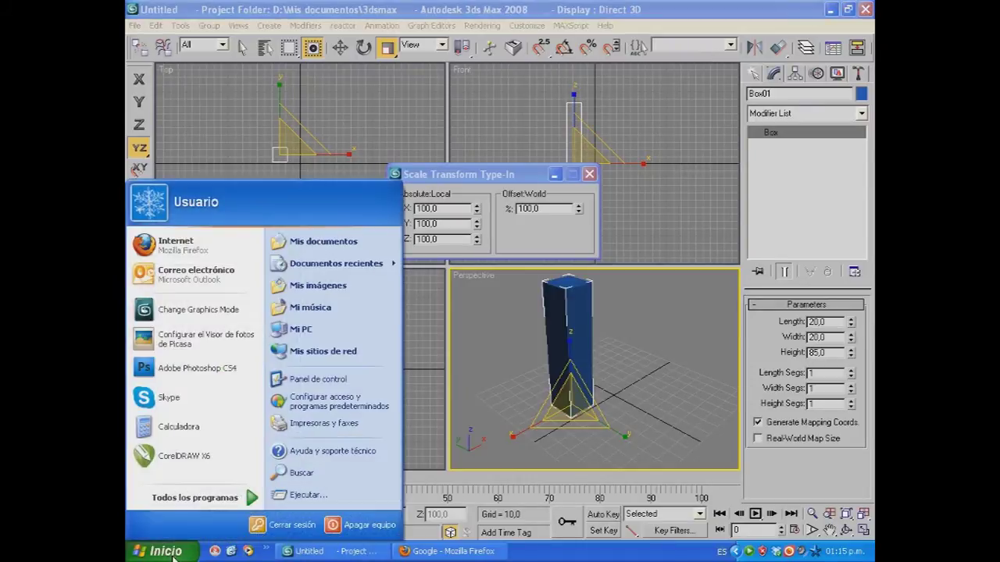
left_click(192, 428)
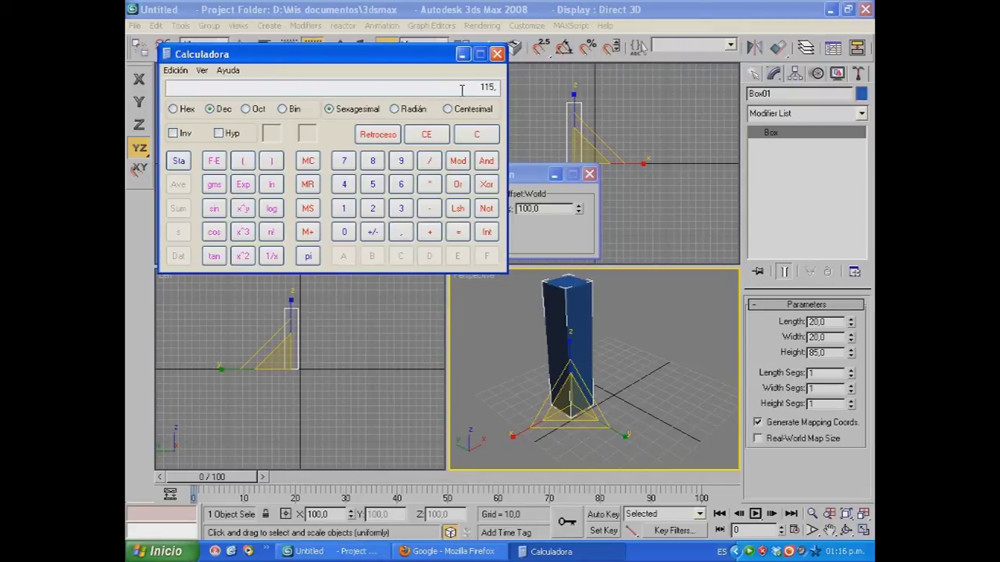
key("Return")
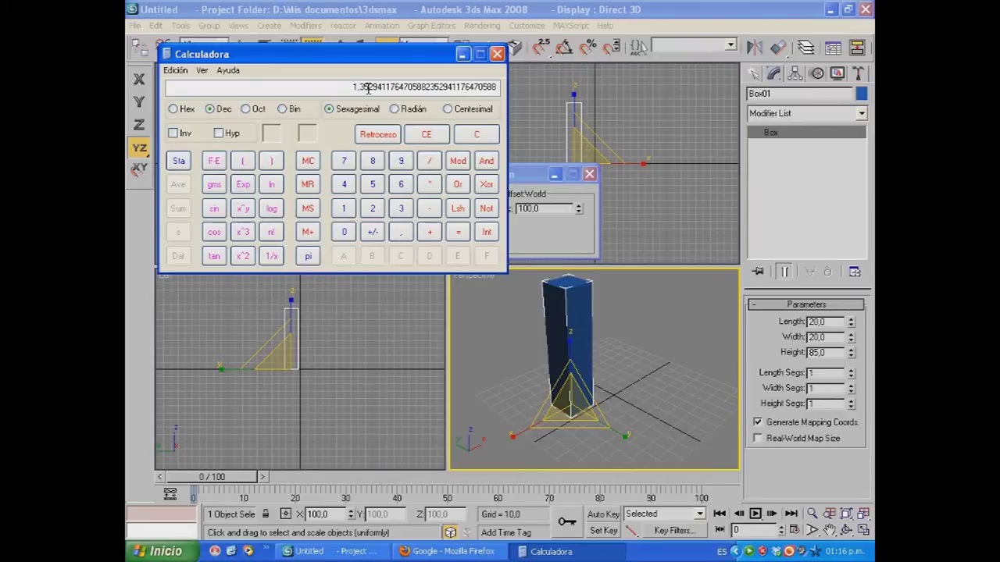
left_click(498, 54)
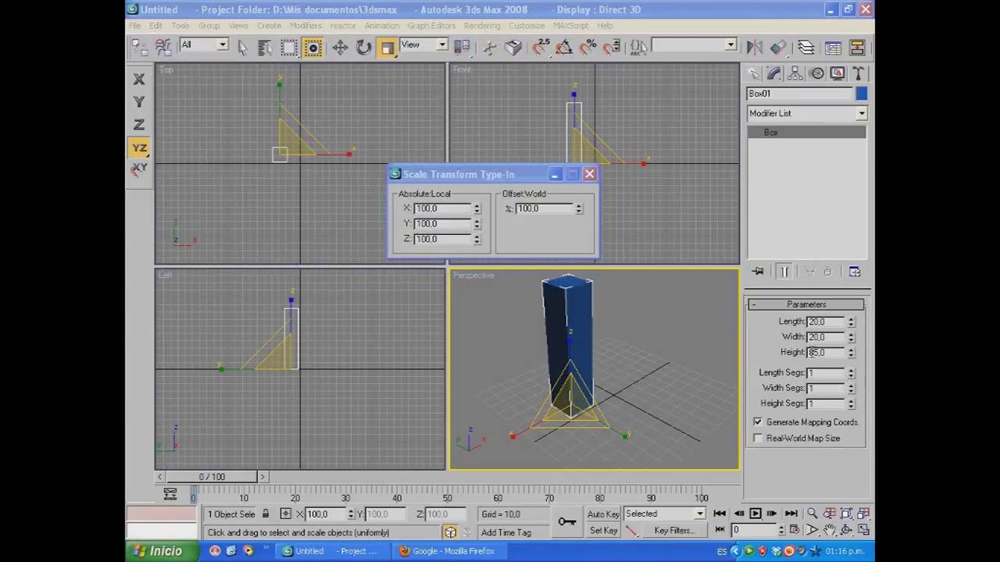
Scale the box uniformly with a world offset of 135 percent and minimize the Scale Transform Type-In.
left_click_drag(550, 209, 509, 208)
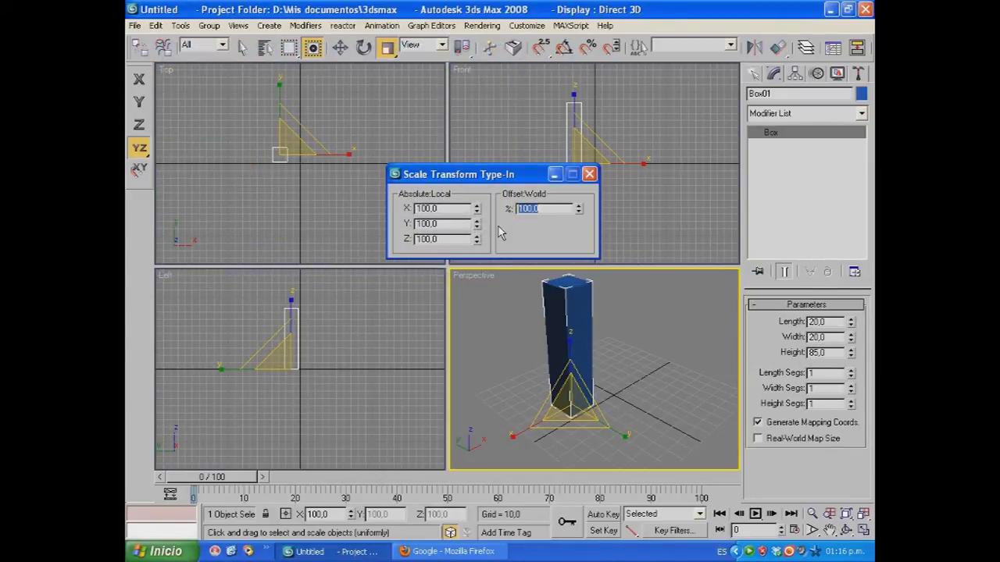
type("132")
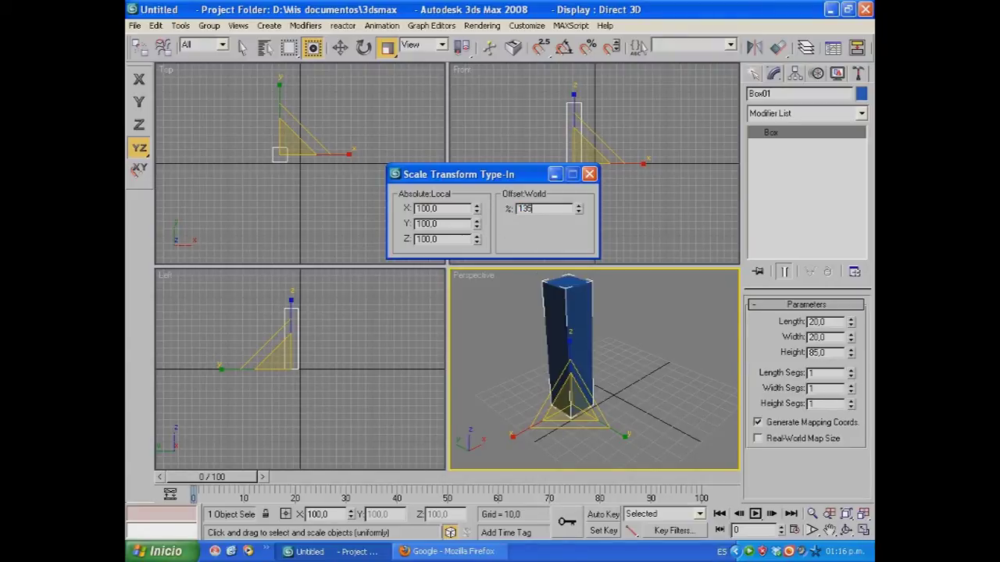
key("Return")
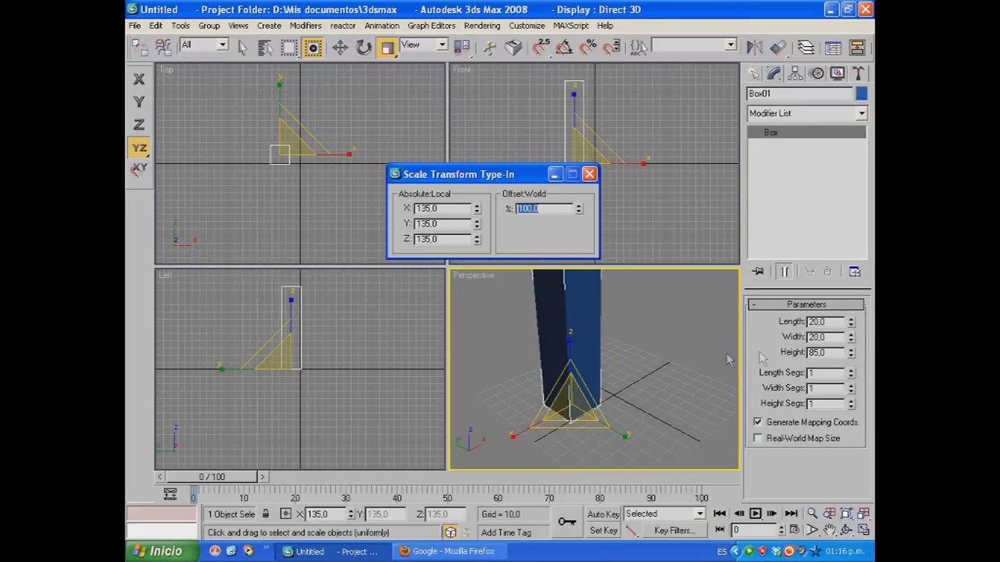
left_click(554, 175)
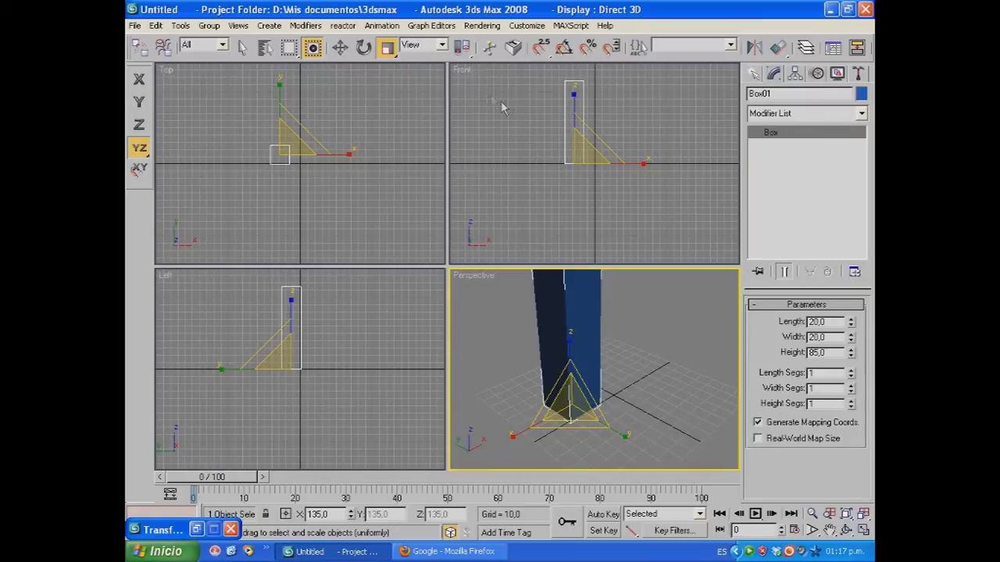
Maximize the Front viewport, turn snapping on and measure the box's height with a Tape from bottom corner to top corner.
right_click(474, 87)
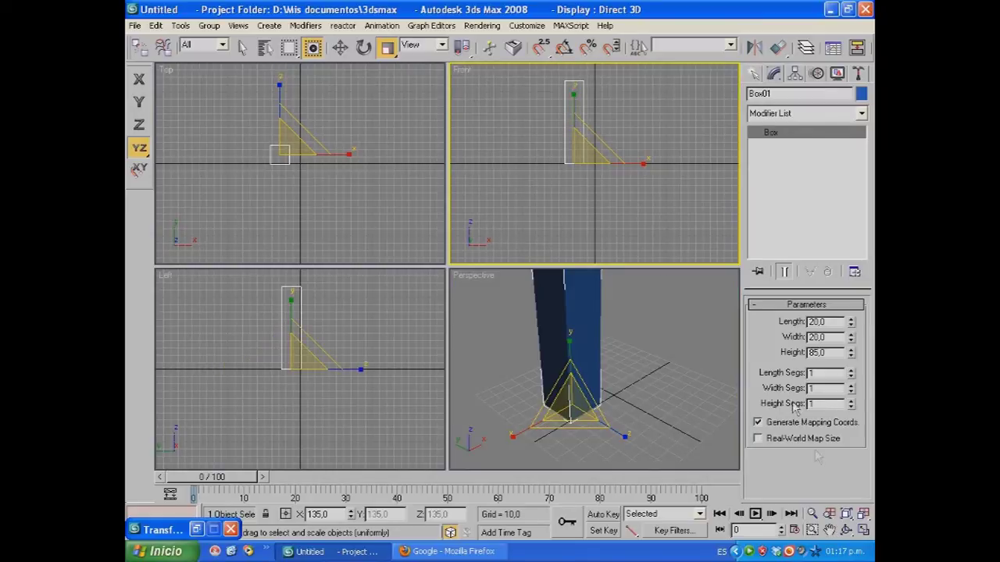
left_click(863, 531)
middle_click_drag(593, 309, 619, 370)
scroll(551, 348, "up", 2)
left_click(753, 73)
left_click(827, 97)
left_click(777, 213)
left_click(540, 46)
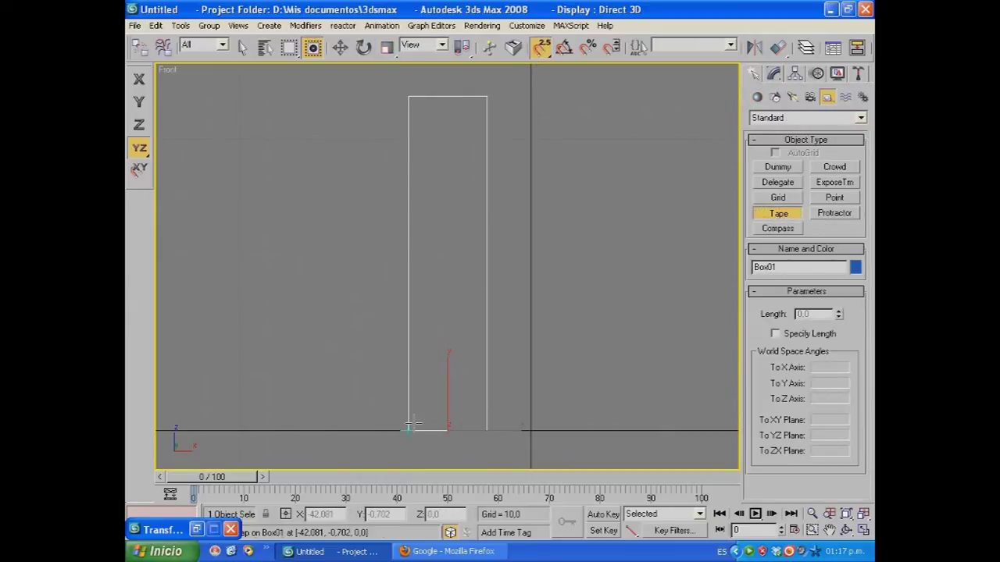
left_click_drag(408, 428, 407, 96)
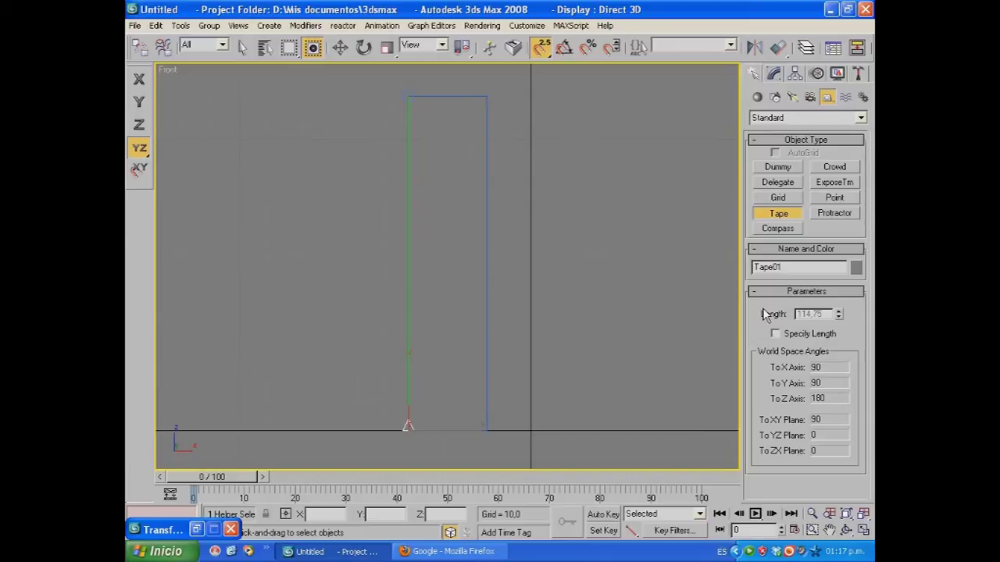
key("Delete")
left_click_drag(408, 430, 407, 97)
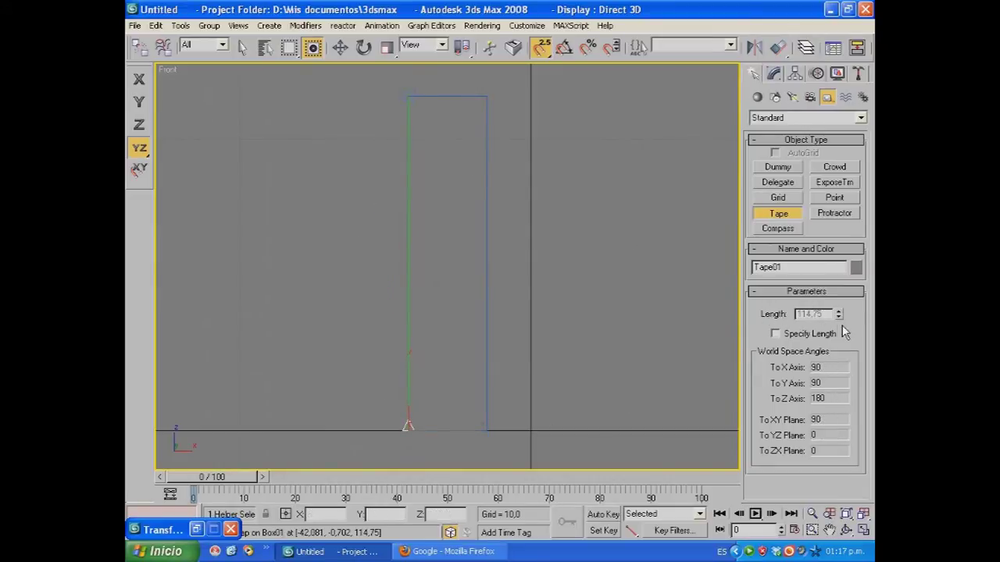
Use the Windows Calculator to divide the target height 115 by the Tape length 114.75, and minimize it.
left_click(164, 552)
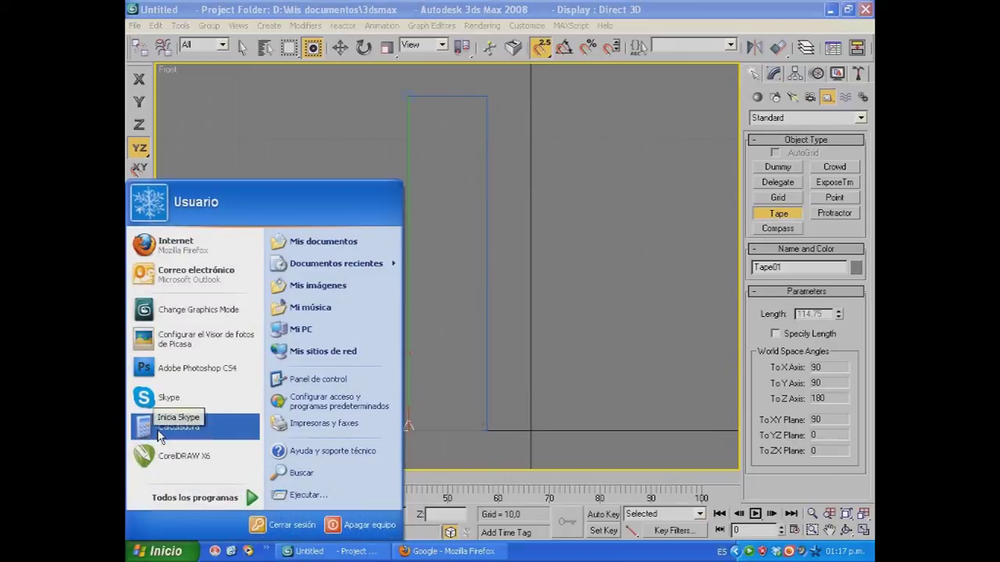
left_click(157, 432)
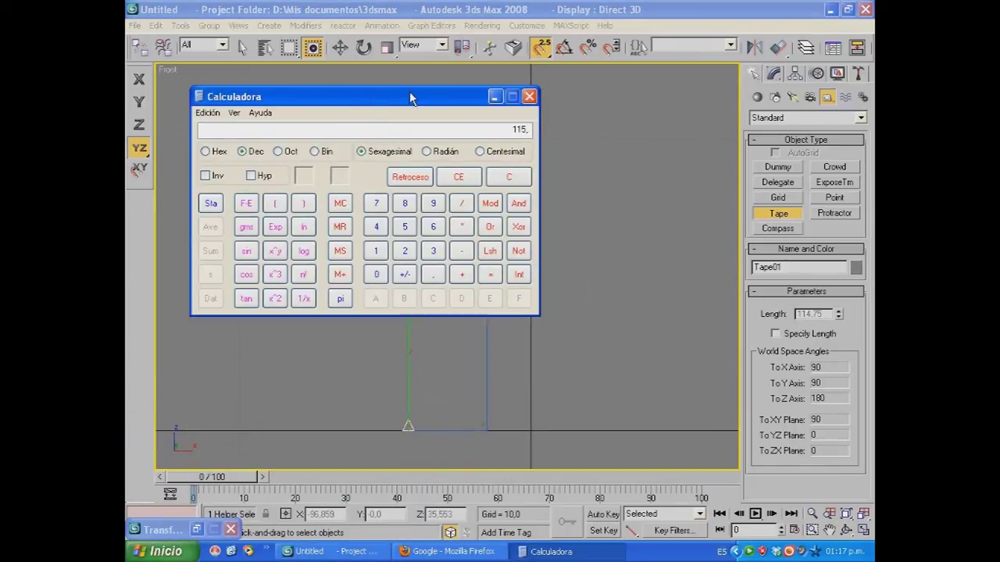
key("BackSpace")
type("5")
key("Return")
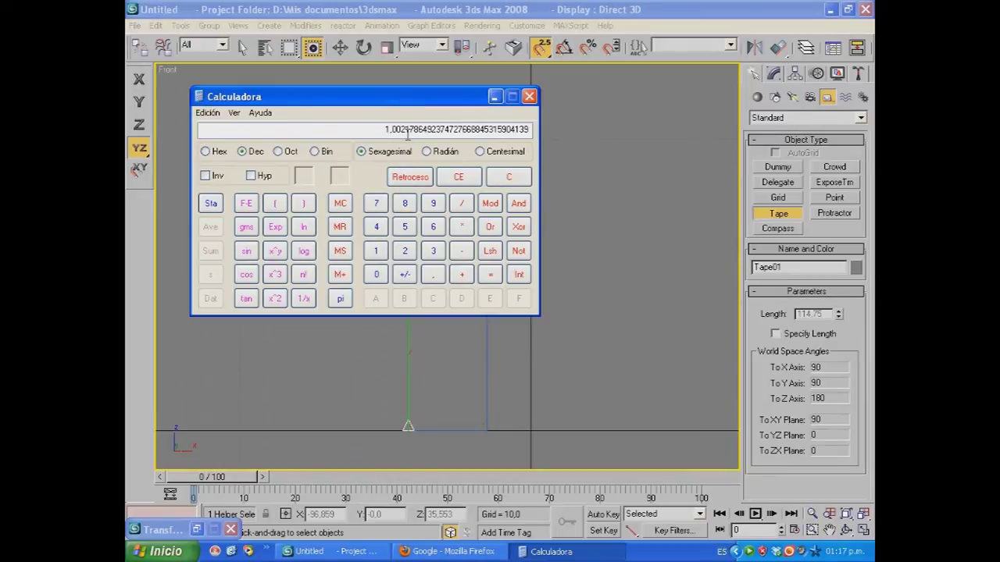
left_click(494, 96)
Scale the box uniformly with a screen offset of 100.21 percent and minimize the Scale Transform Type-In.
key("r")
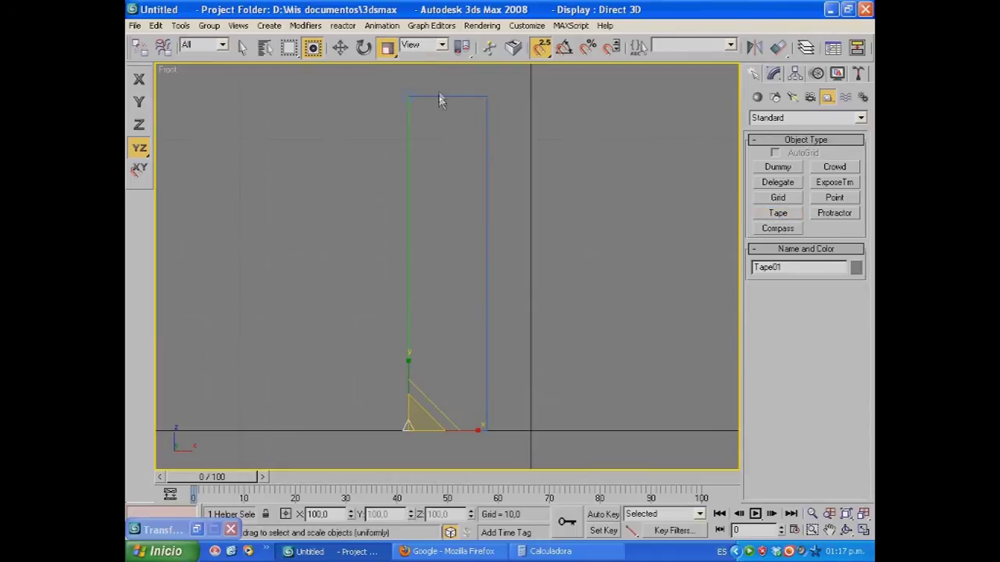
left_click(456, 96)
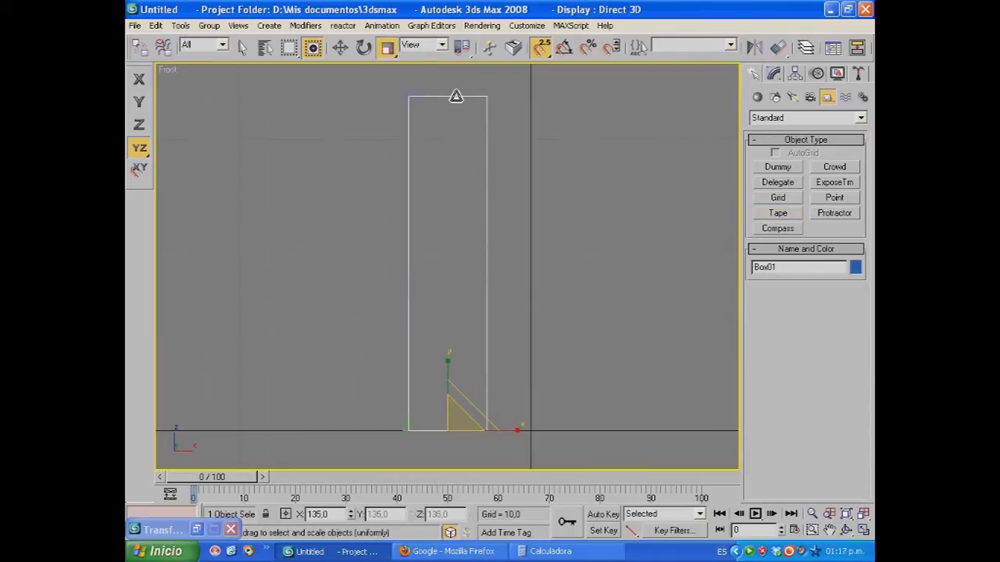
right_click(388, 47)
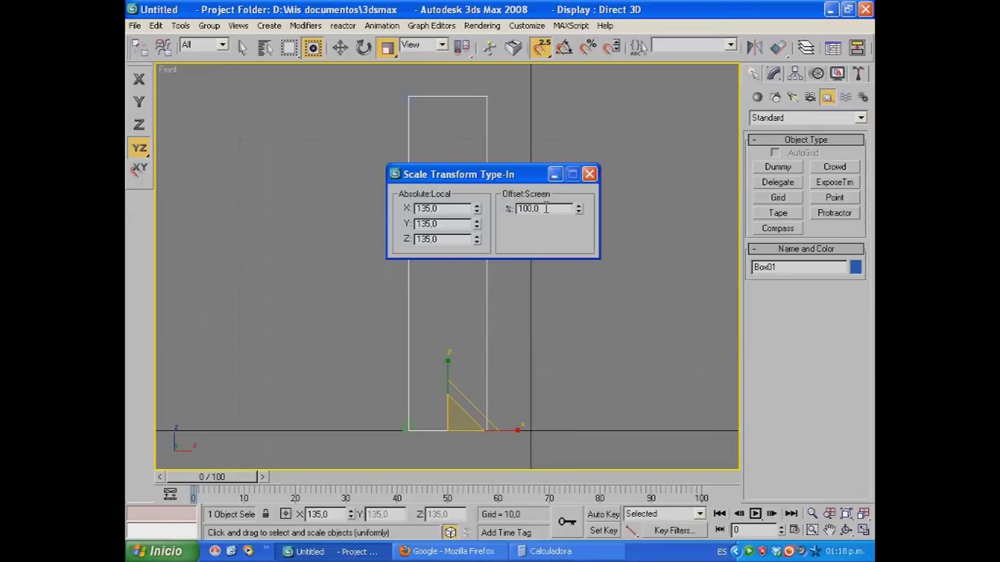
type("21")
key("Return")
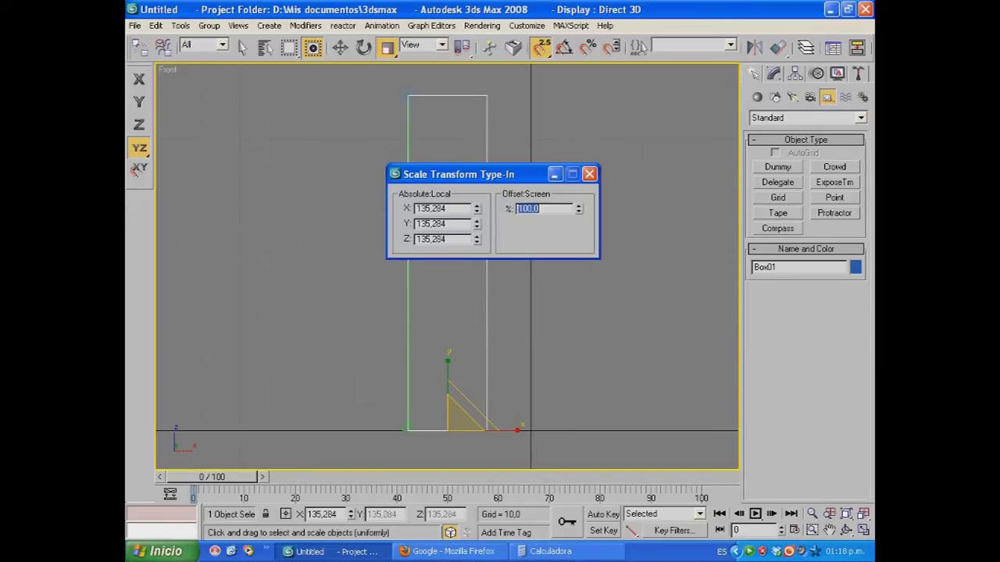
left_click(555, 174)
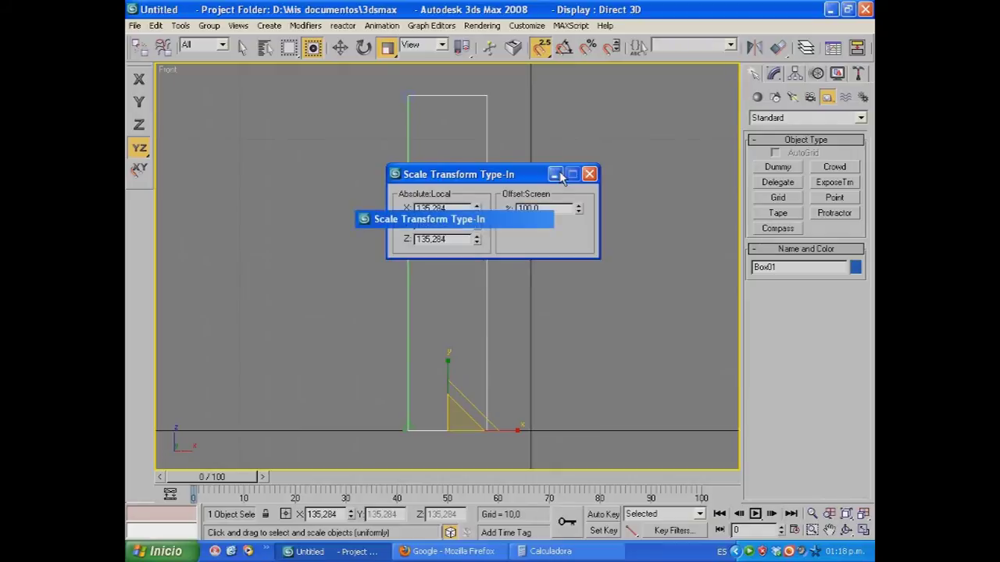
Measure the box's height with a second Tape along its right edge in the Front viewport and turn snapping off.
left_click(775, 216)
left_click_drag(486, 426, 486, 95)
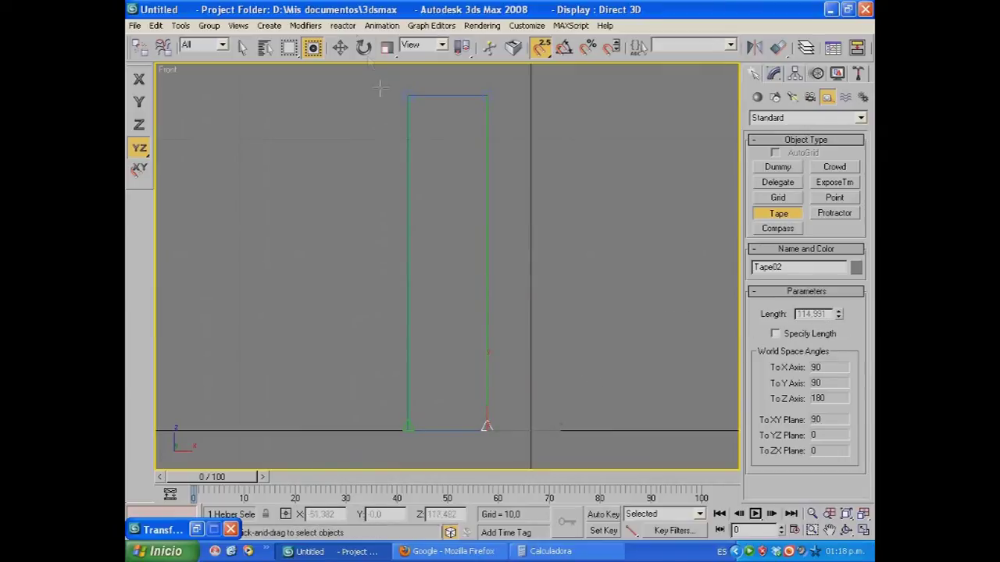
left_click(340, 49)
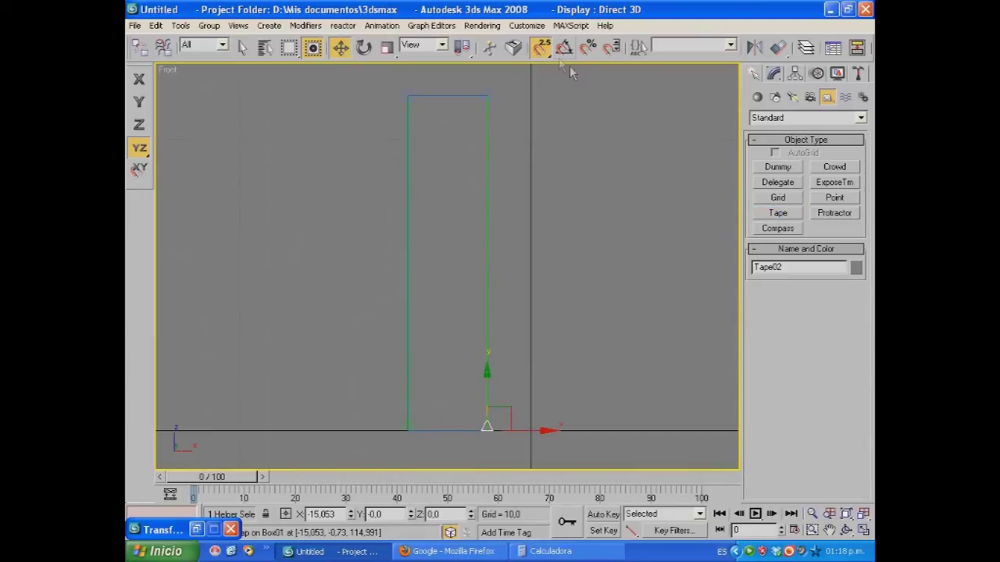
left_click(541, 47)
left_click(385, 49)
right_click(386, 49)
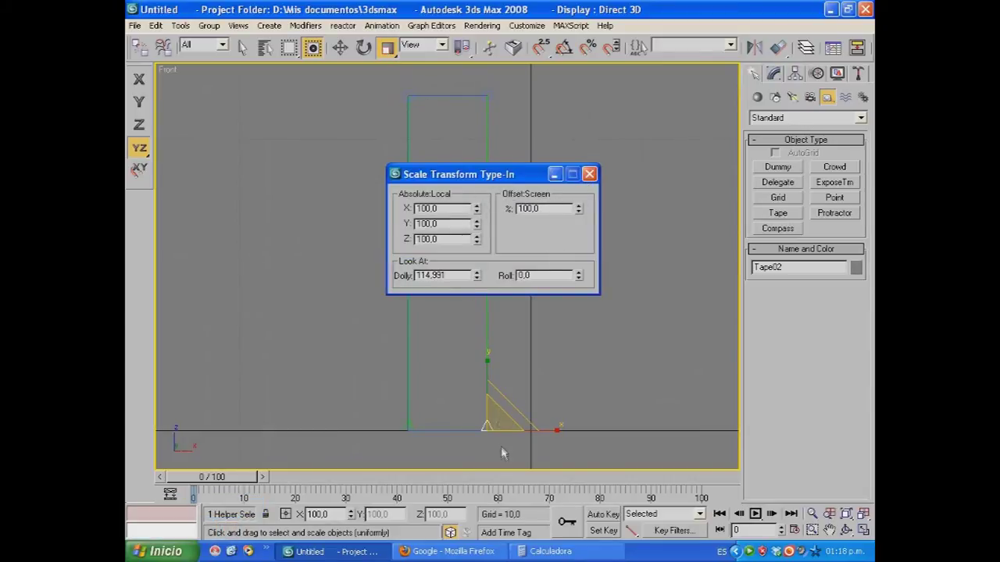
left_click_drag(521, 175, 407, 177)
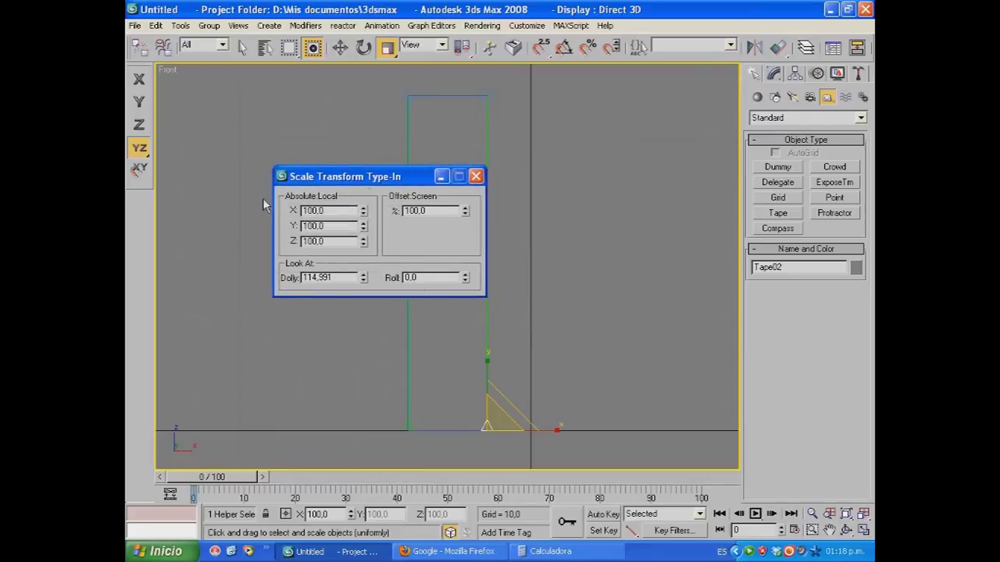
left_click(475, 177)
Open the Scale Transform Type-In for the box and examine its absolute scale and screen offset percentage.
left_click(454, 96)
right_click(388, 48)
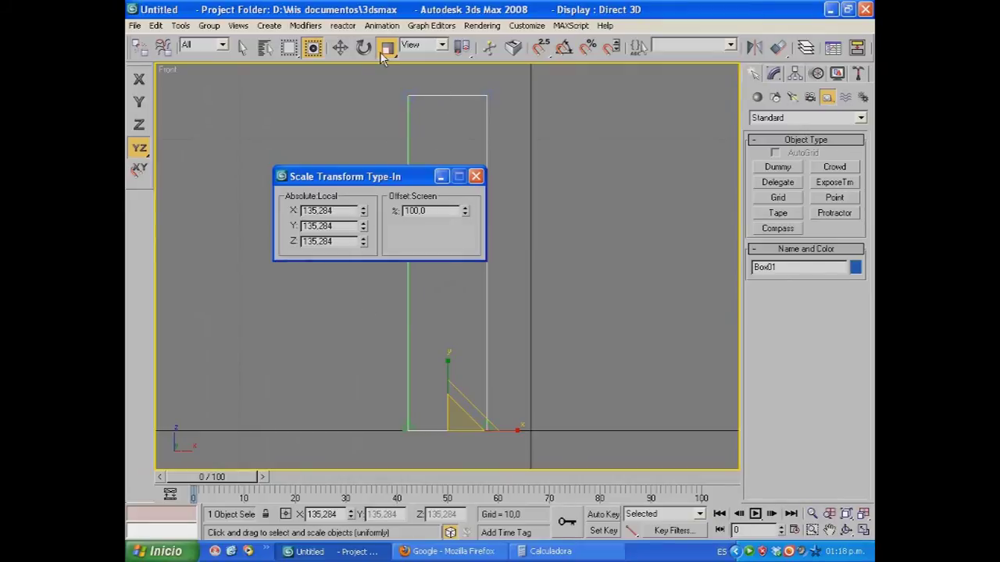
left_click_drag(438, 210, 388, 212)
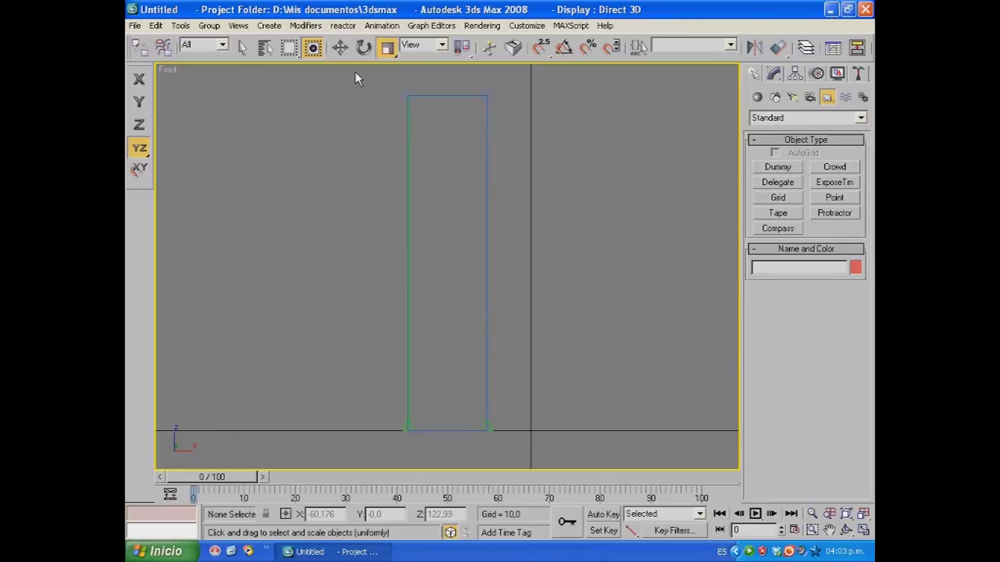
Delete the box together with both Tape helpers and restore the four-viewport layout.
left_click_drag(355, 78, 603, 474)
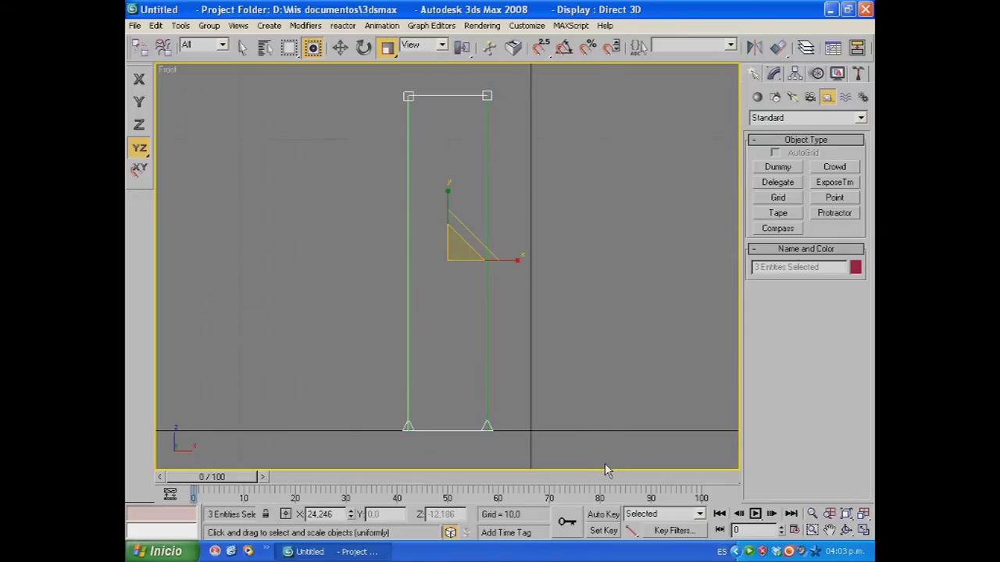
key("Delete")
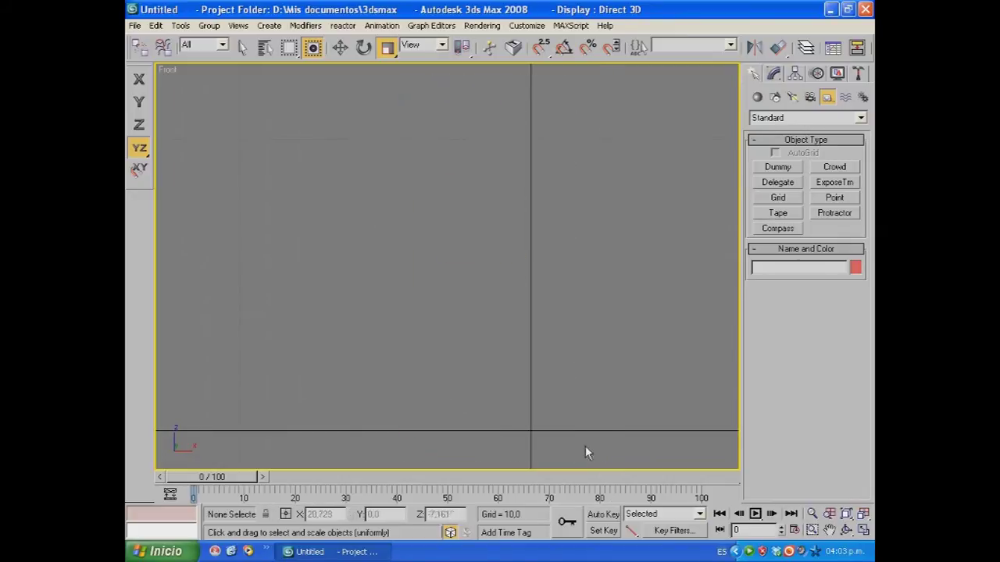
left_click(863, 531)
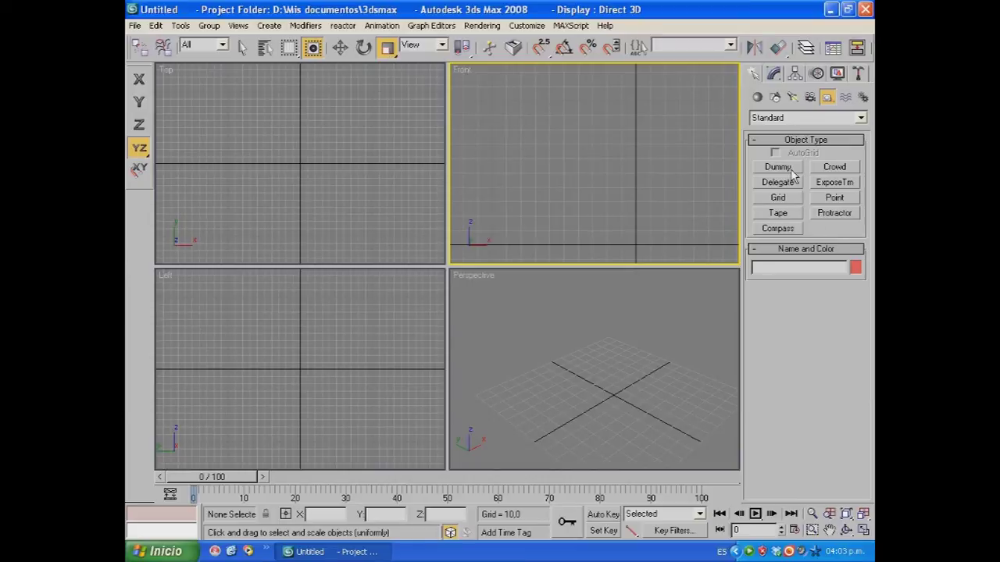
Create a box in the Perspective viewport about 51 long, 30 wide and 61 high.
left_click(757, 97)
left_click(778, 167)
left_click_drag(578, 378, 621, 426)
left_click(587, 348)
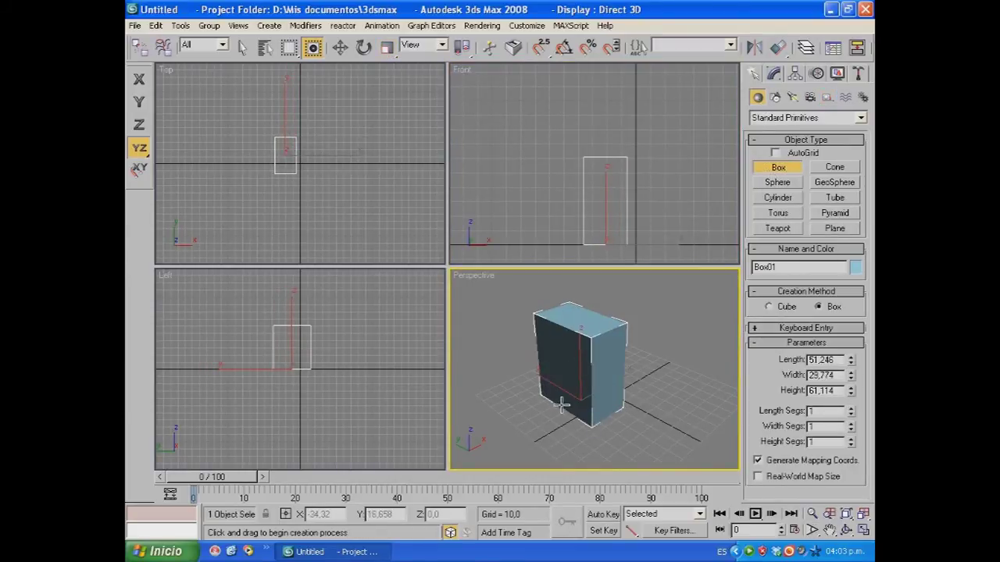
Scale the box non-uniformly along Y, Z and X, and shrink it on all axes to about 81, 109 and 68 percent.
left_click(388, 48)
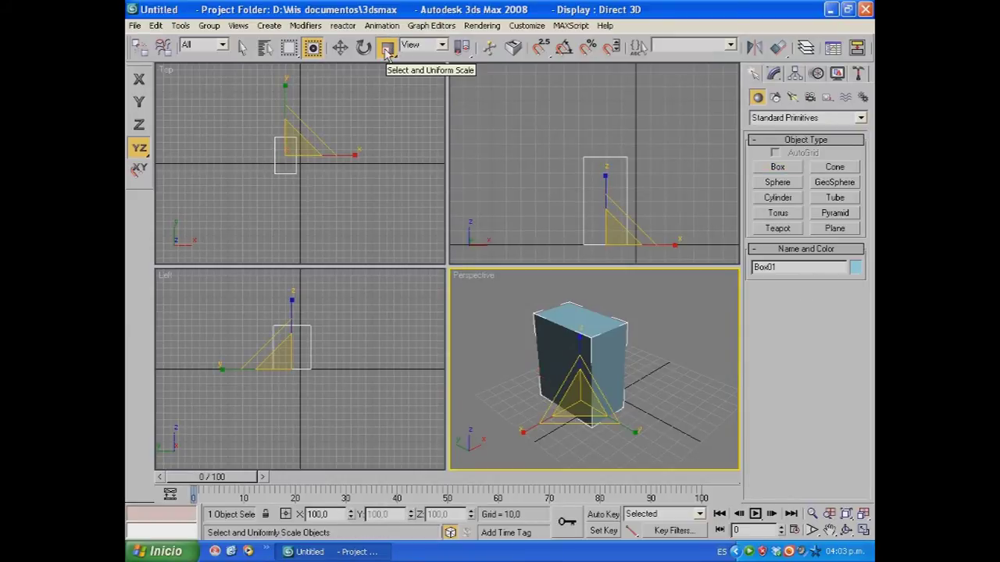
left_click_drag(387, 52, 387, 95)
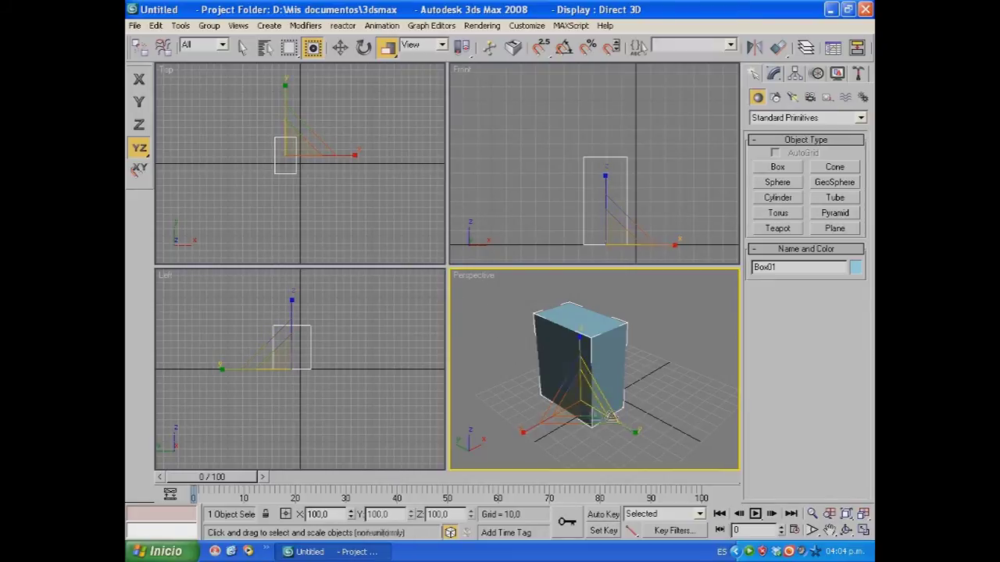
mouse_move(631, 428)
left_mouse_down()
mouse_move(660, 451)
mouse_move(622, 430)
mouse_move(644, 439)
mouse_move(634, 432)
left_mouse_up()
left_click_drag(578, 343, 546, 390)
left_click_drag(522, 426, 573, 420)
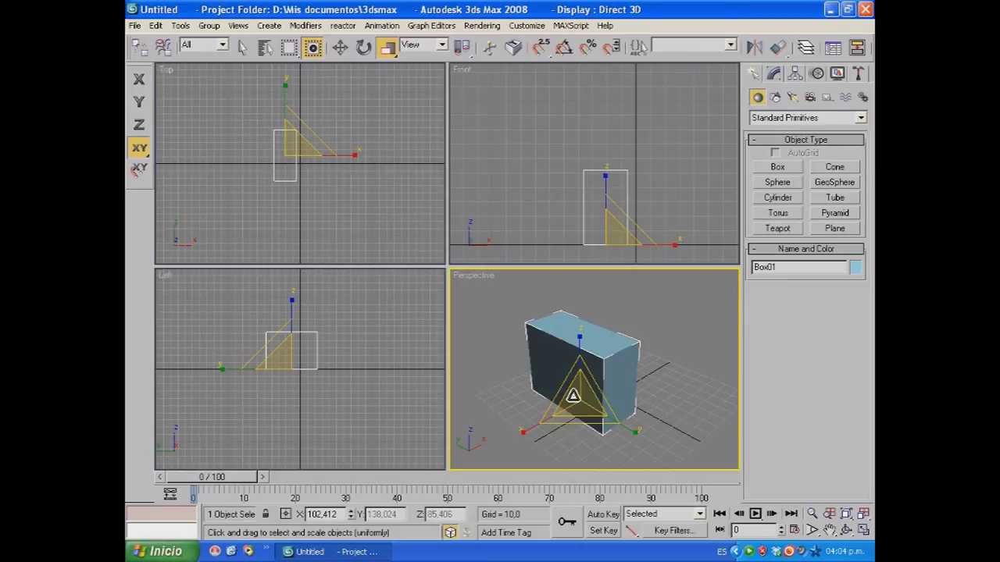
left_click_drag(576, 399, 521, 377)
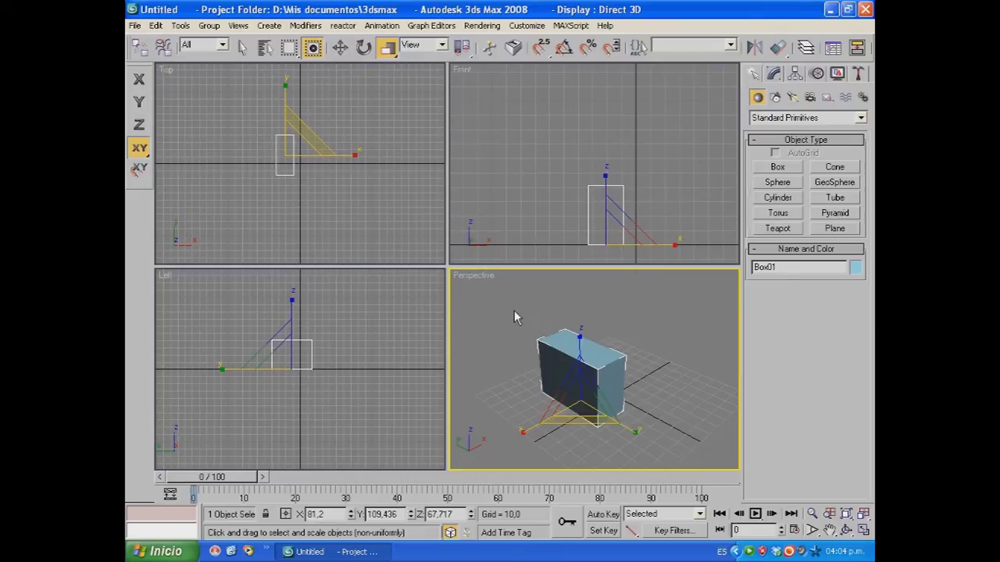
Reselect the box, examine its per-axis absolute and world offset values in the Scale Transform Type-In, and close it.
left_click(551, 316)
left_click(547, 361)
right_click(386, 49)
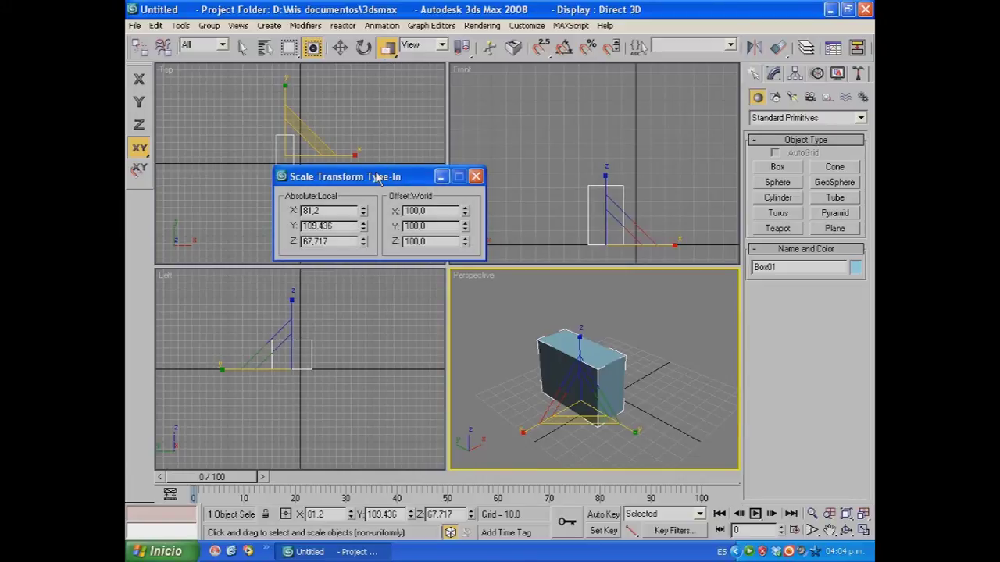
left_click_drag(377, 178, 404, 224)
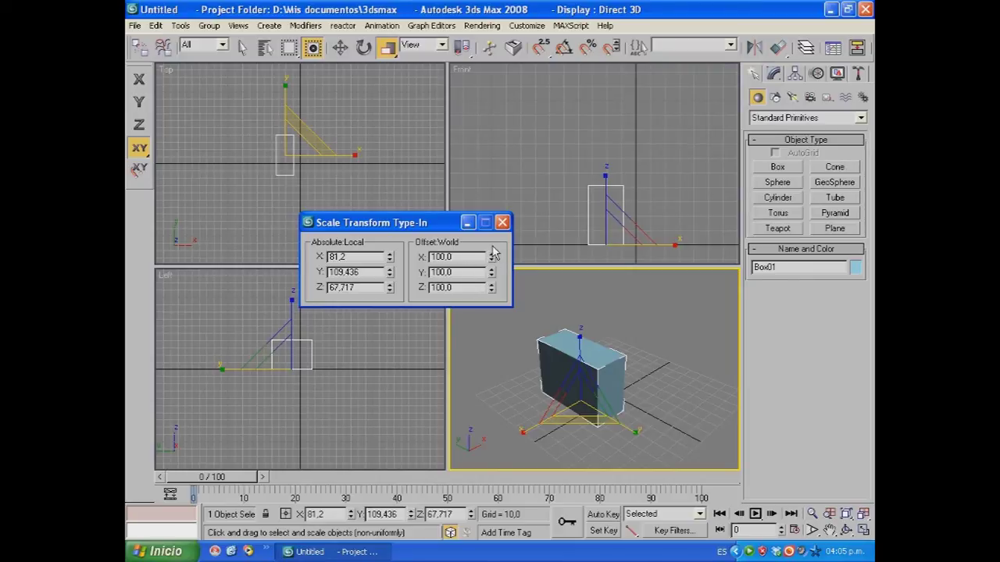
left_click(502, 223)
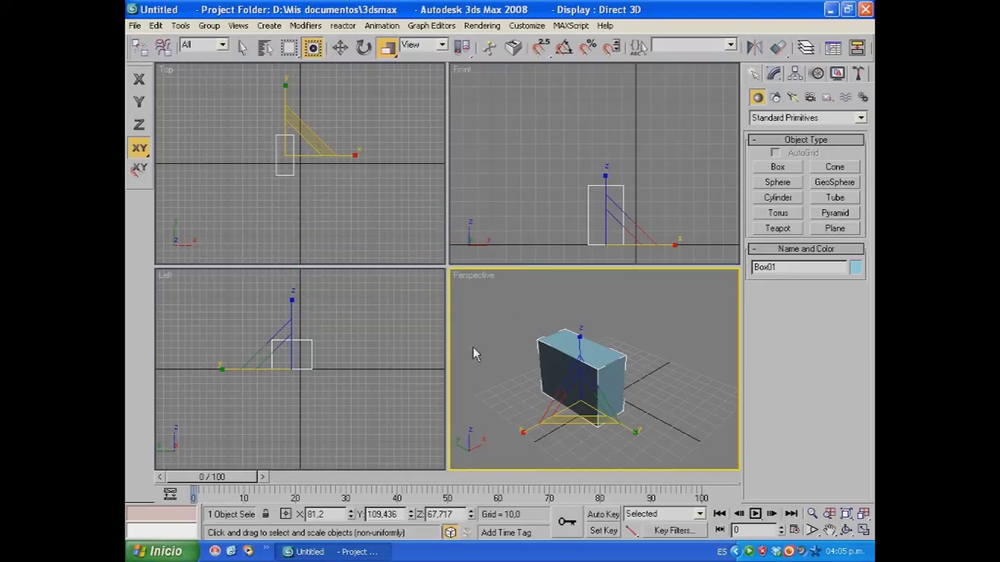
Maximize the Perspective viewport and squash the box along X with Select and Squash to about 76, 117 and 72 percent.
left_click_drag(387, 52, 387, 118)
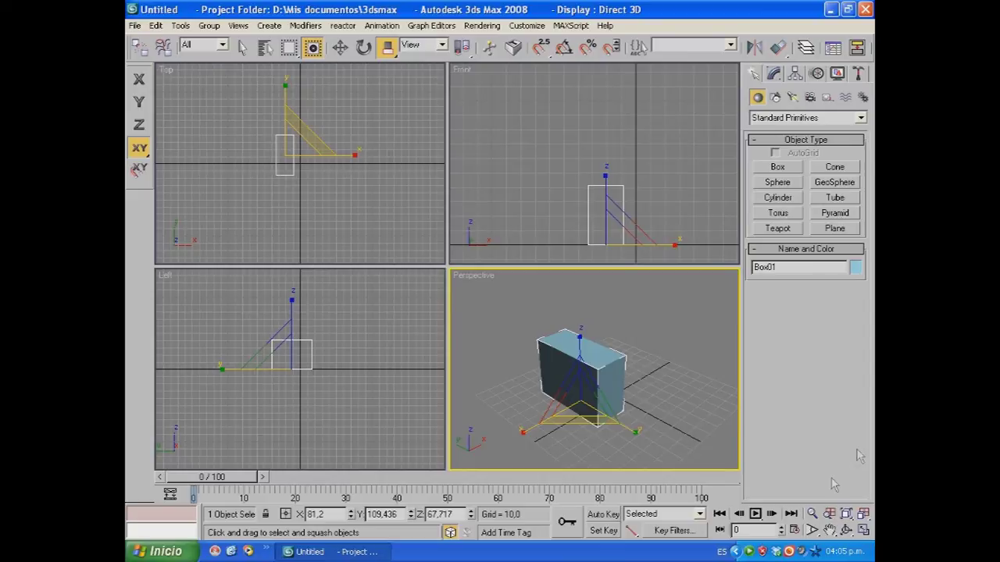
left_click(864, 530)
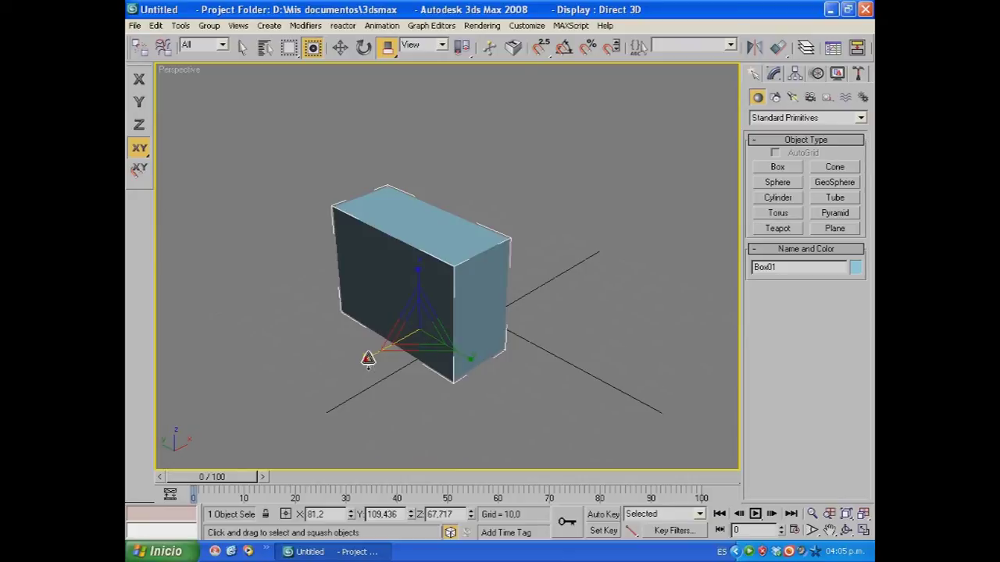
mouse_move(364, 361)
left_mouse_down()
mouse_move(332, 368)
mouse_move(368, 348)
mouse_move(328, 357)
mouse_move(370, 346)
mouse_move(338, 350)
mouse_move(368, 346)
mouse_move(357, 346)
left_mouse_up()
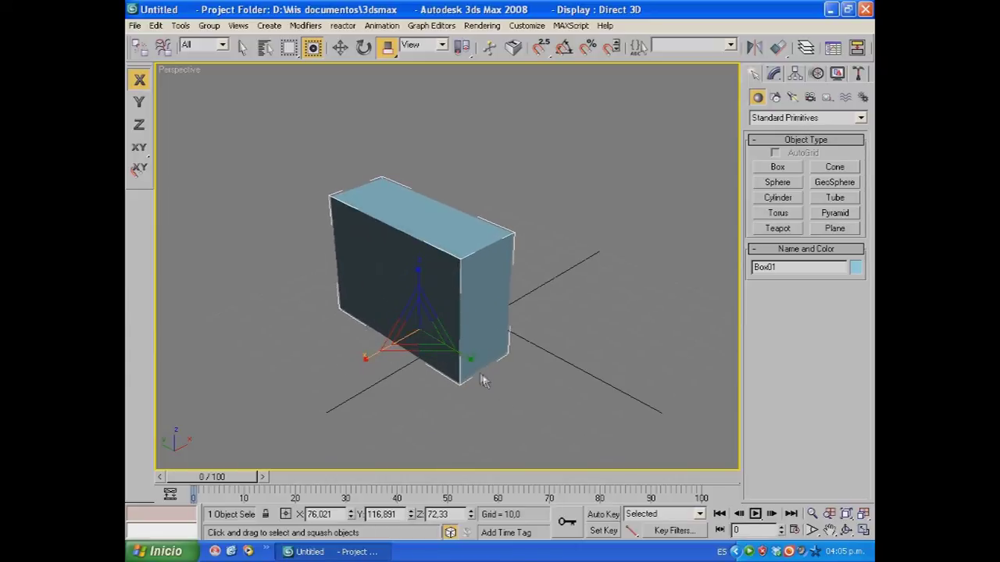
Squash the box repeatedly along Y, and across the XY and ZX planes, to a scale of about 67, 117 and 36 percent.
mouse_move(472, 361)
left_mouse_down()
mouse_move(489, 390)
mouse_move(478, 375)
left_mouse_up()
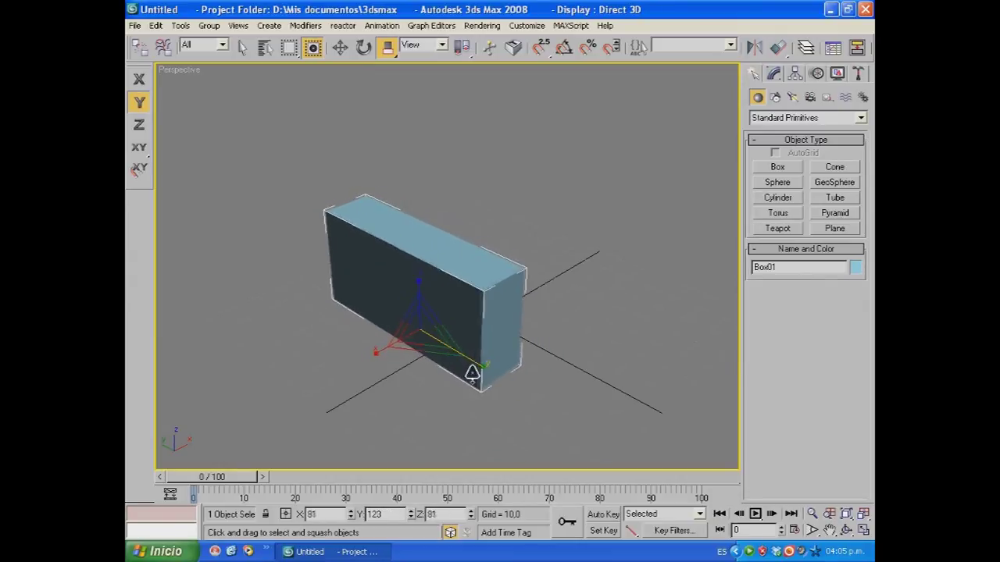
left_click_drag(471, 372, 465, 365)
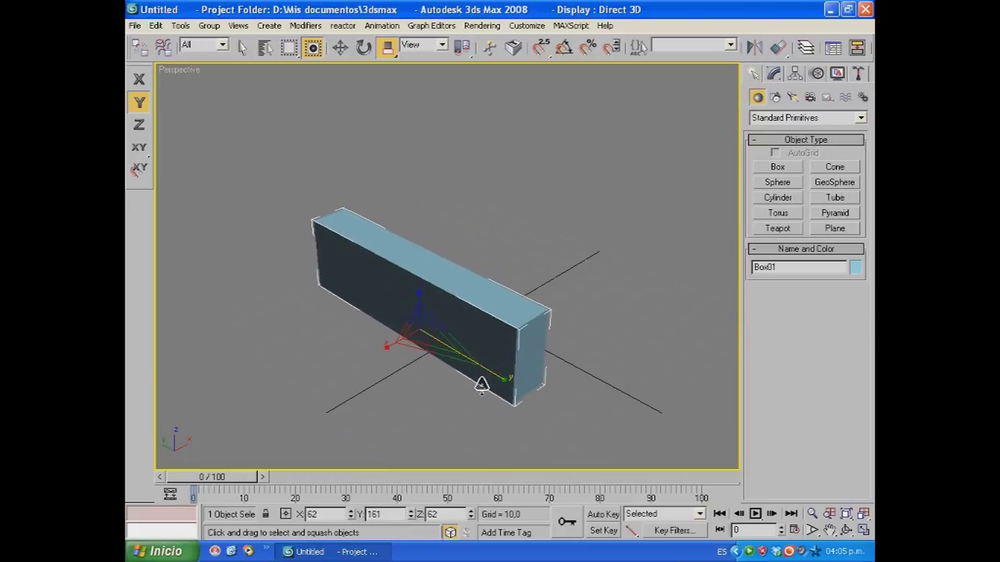
left_click_drag(474, 372, 468, 365)
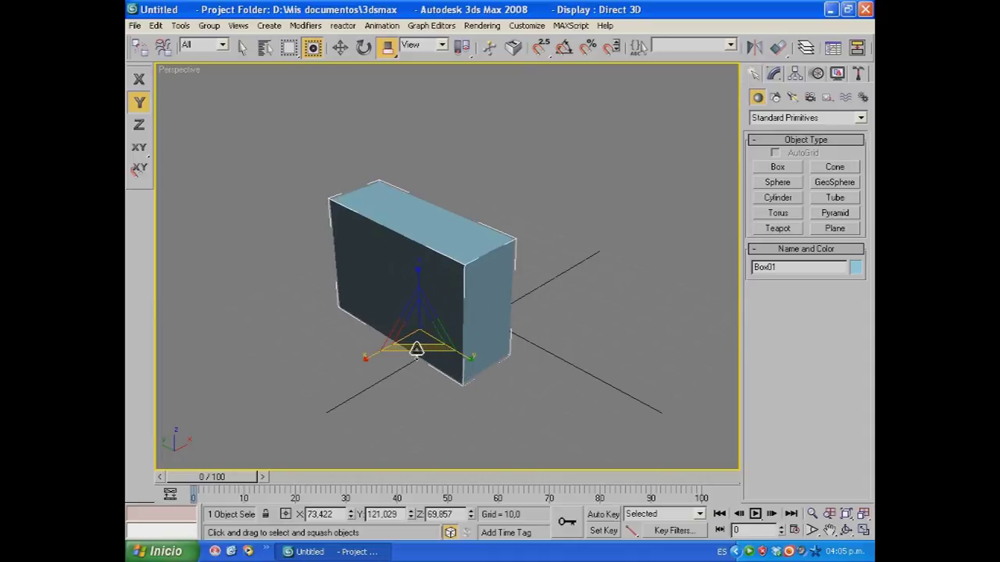
mouse_move(416, 349)
left_mouse_down()
mouse_move(422, 376)
mouse_move(405, 352)
left_mouse_up()
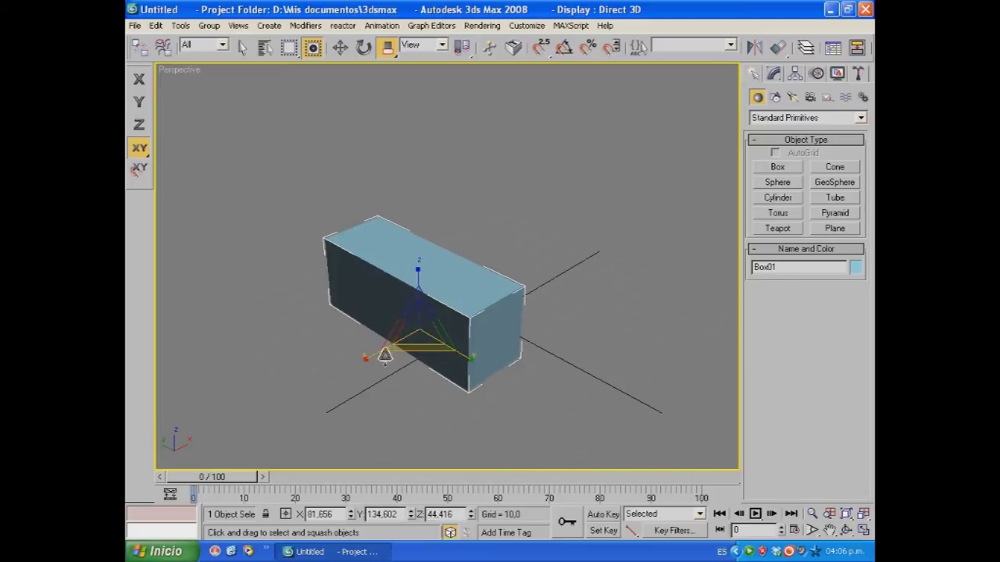
left_click_drag(401, 313, 438, 291)
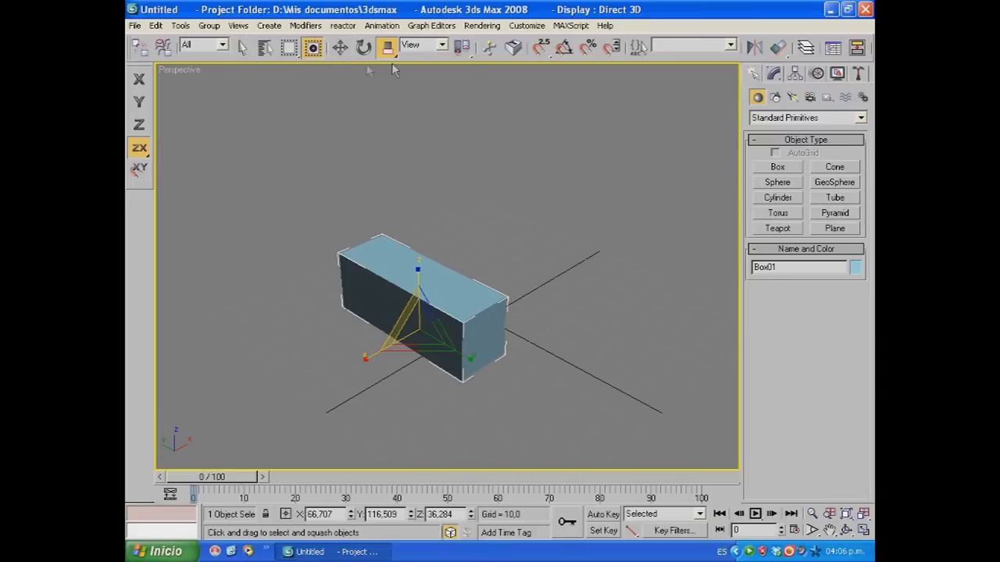
Go through Select and Move and Select and Rotate, and set the scale tool back to Select and Uniform Scale.
left_click_drag(424, 58, 462, 56)
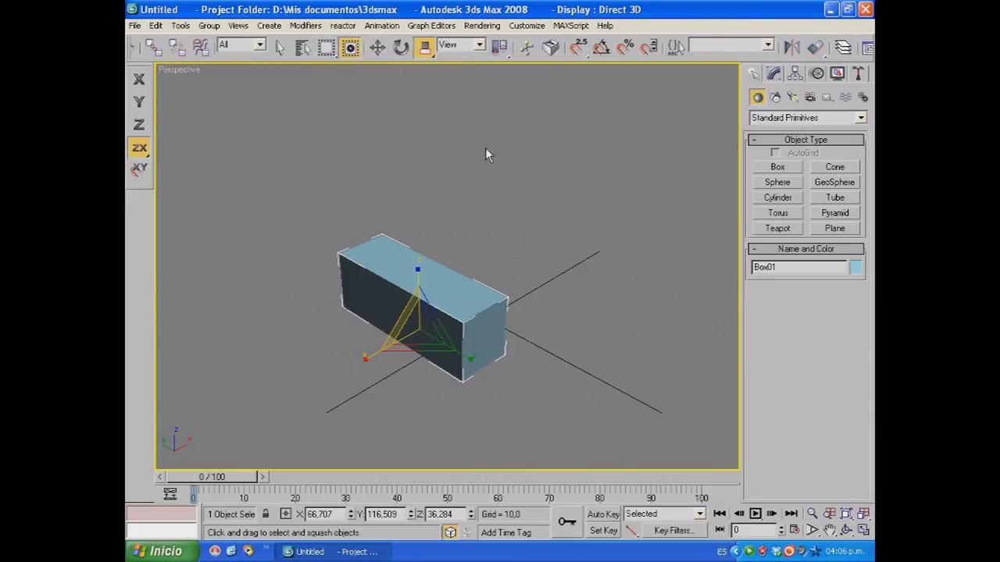
left_click(377, 51)
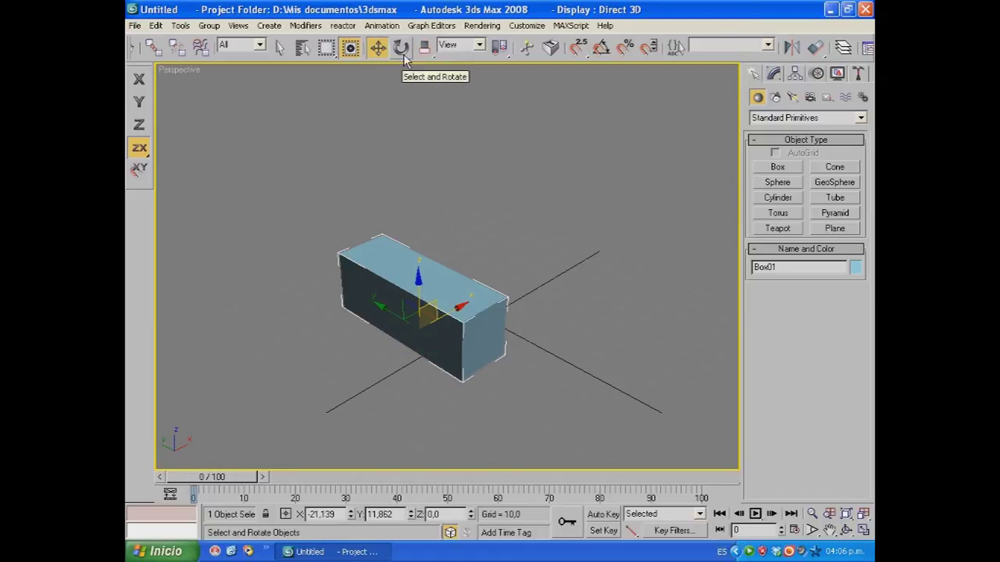
left_click(401, 51)
left_click_drag(424, 48, 426, 78)
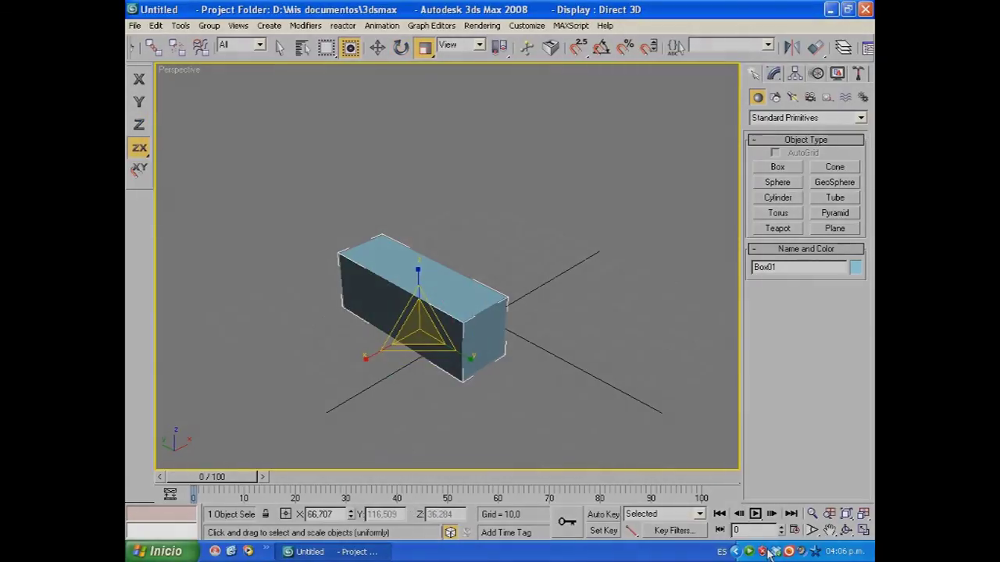